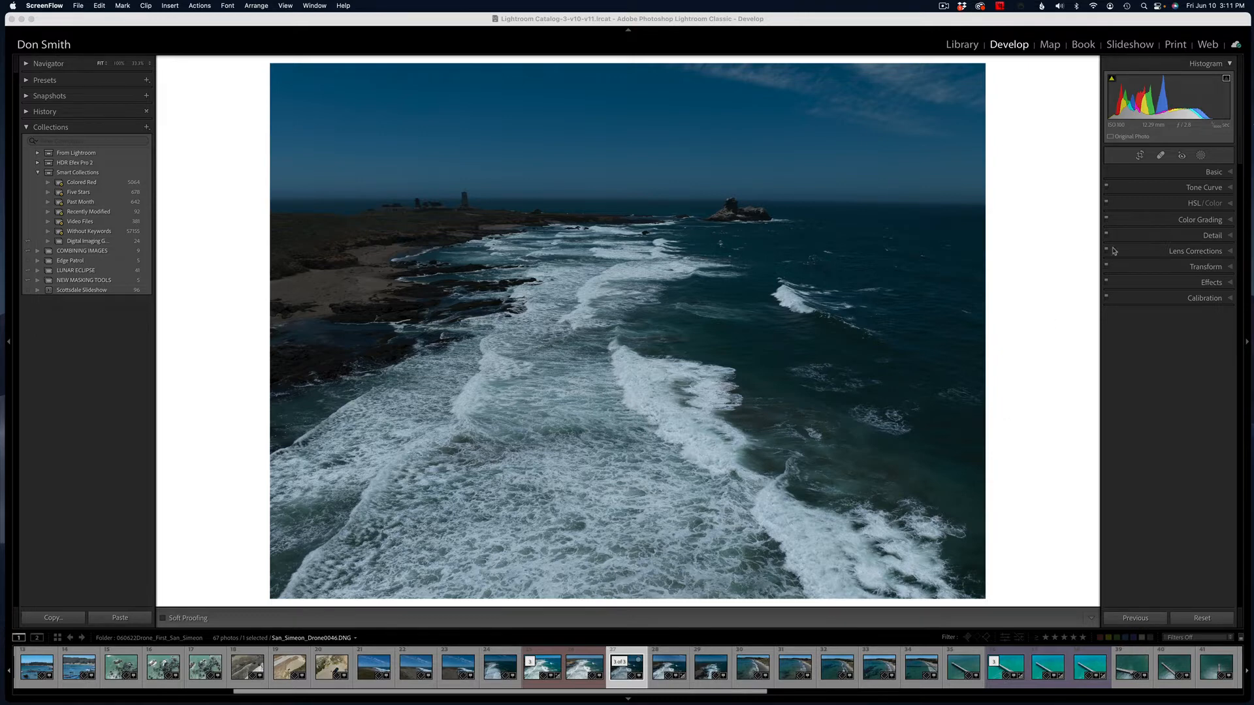
pyautogui.click(1171, 176)
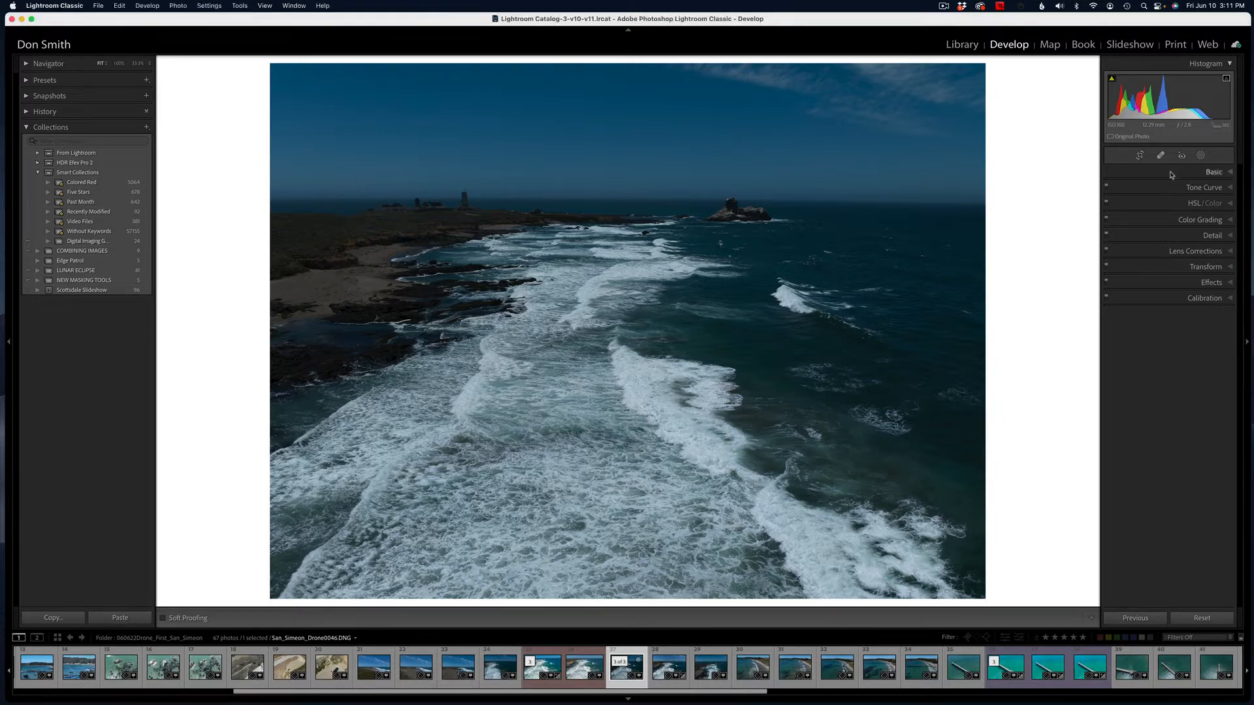
pyautogui.click(1230, 174)
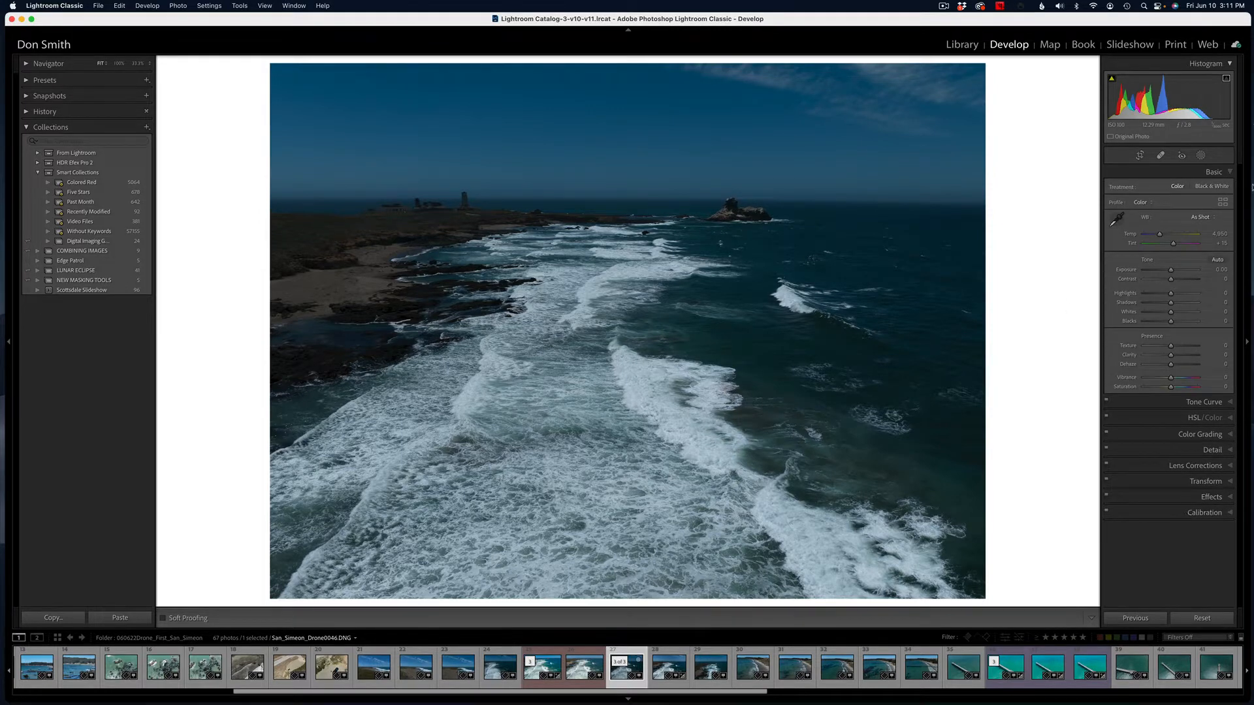
pyautogui.click(1231, 171)
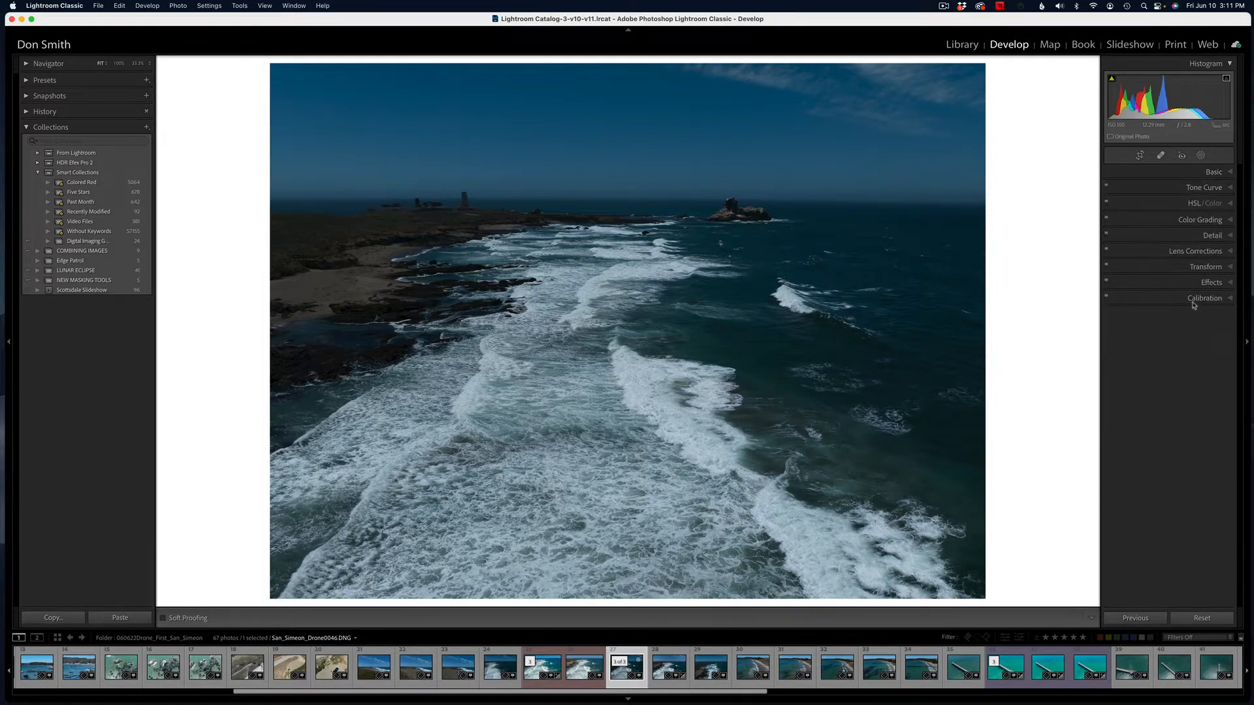
# Step: Try profile corrections with DJI as the lens make, review the available models, and turn profile corrections off again
pyautogui.click(1230, 253)
pyautogui.click(1113, 289)
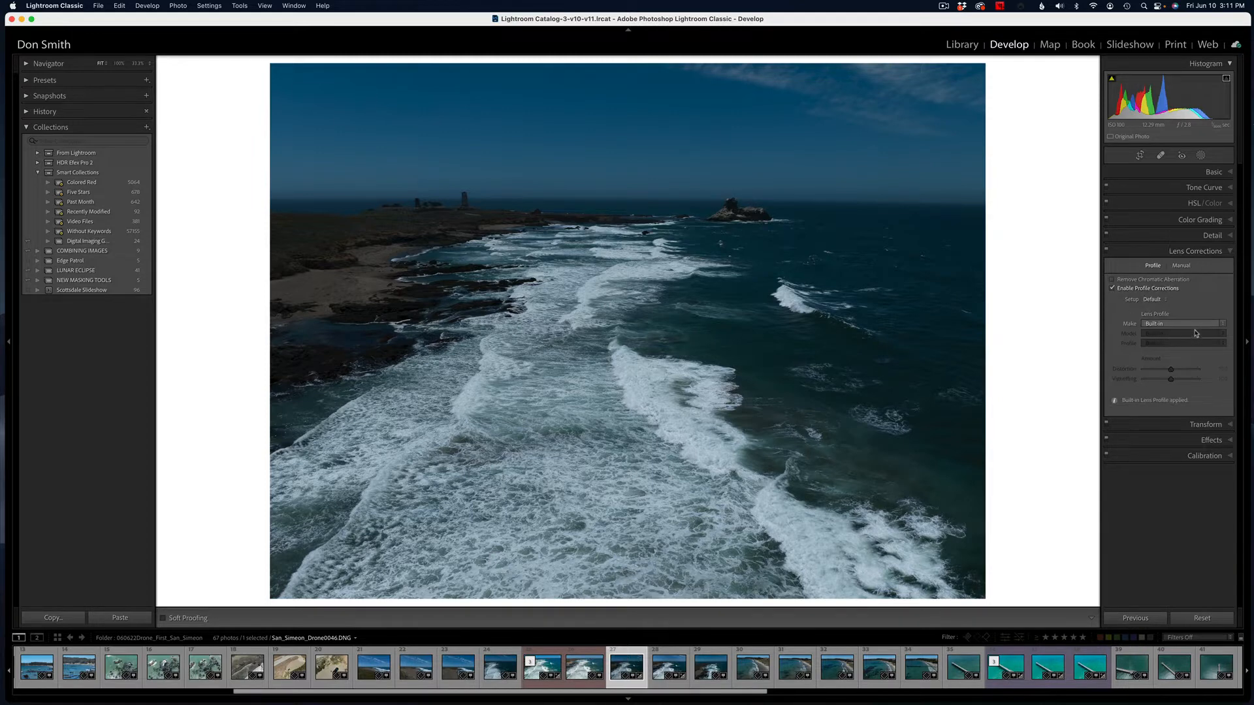
pyautogui.click(1199, 324)
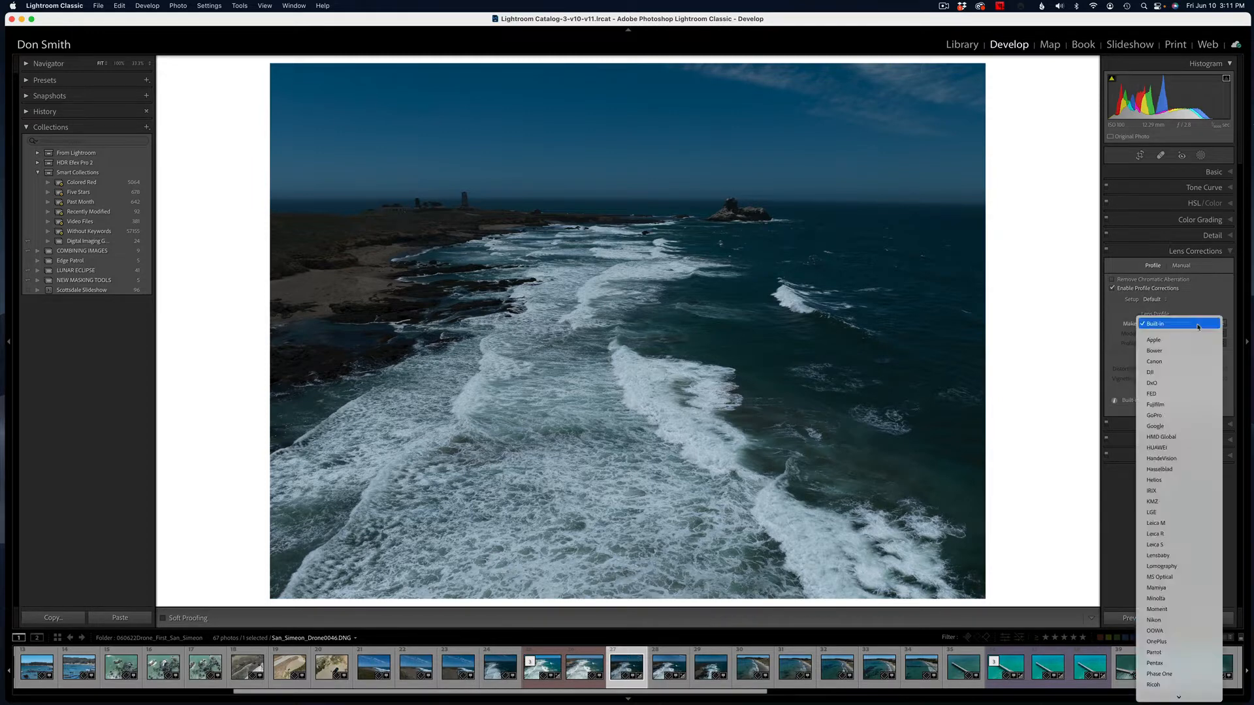
pyautogui.click(1177, 372)
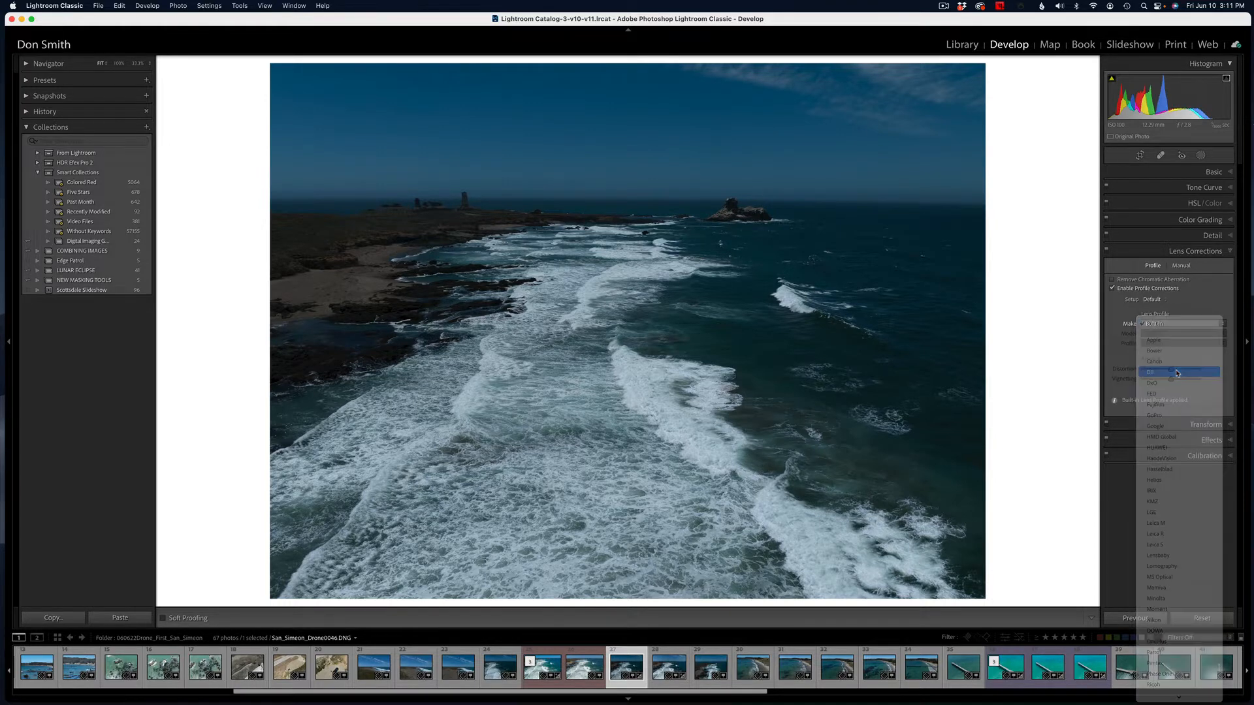
pyautogui.click(1208, 334)
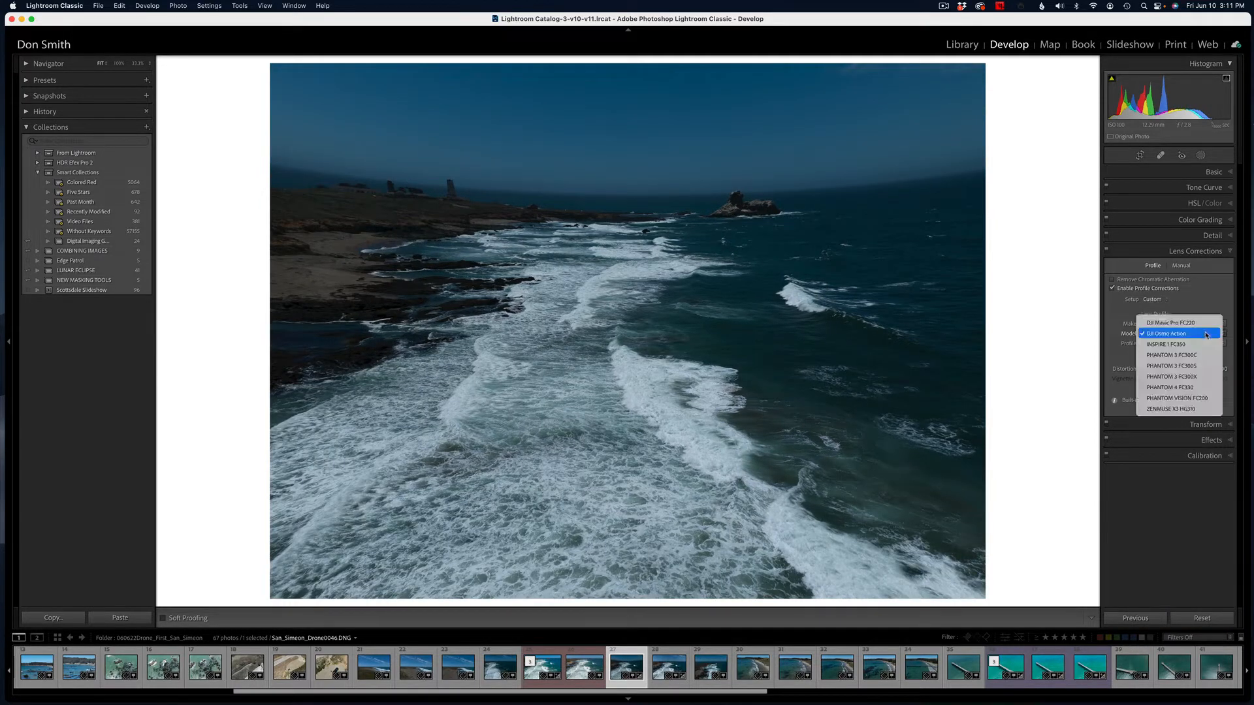
pyautogui.click(1063, 435)
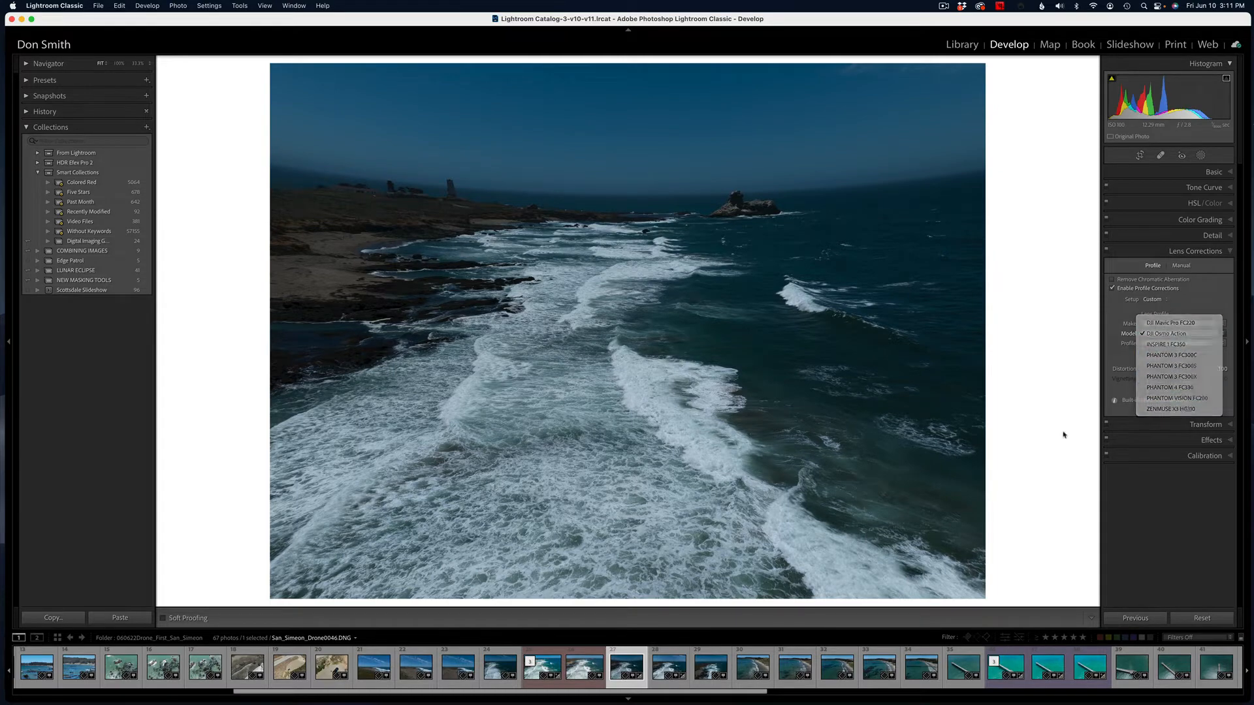
pyautogui.click(1113, 288)
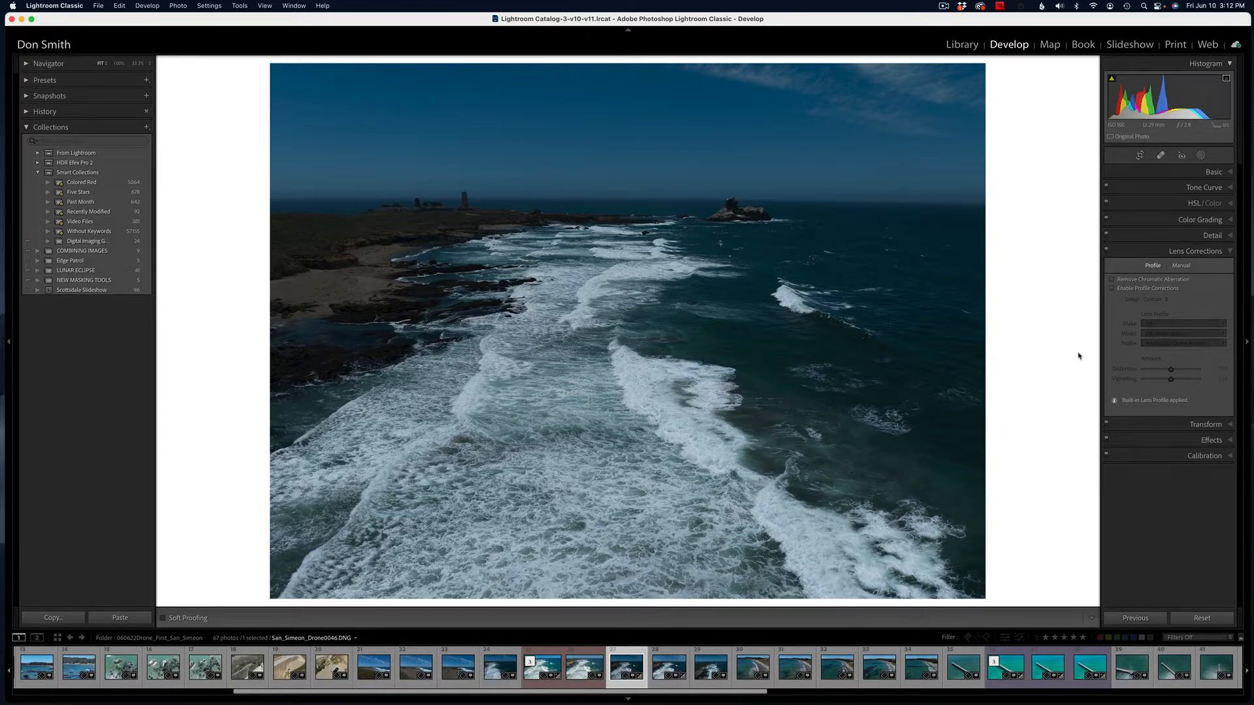
# Step: Examine which color profiles are available for the photo, including those in the Profile Browser
pyautogui.click(1179, 175)
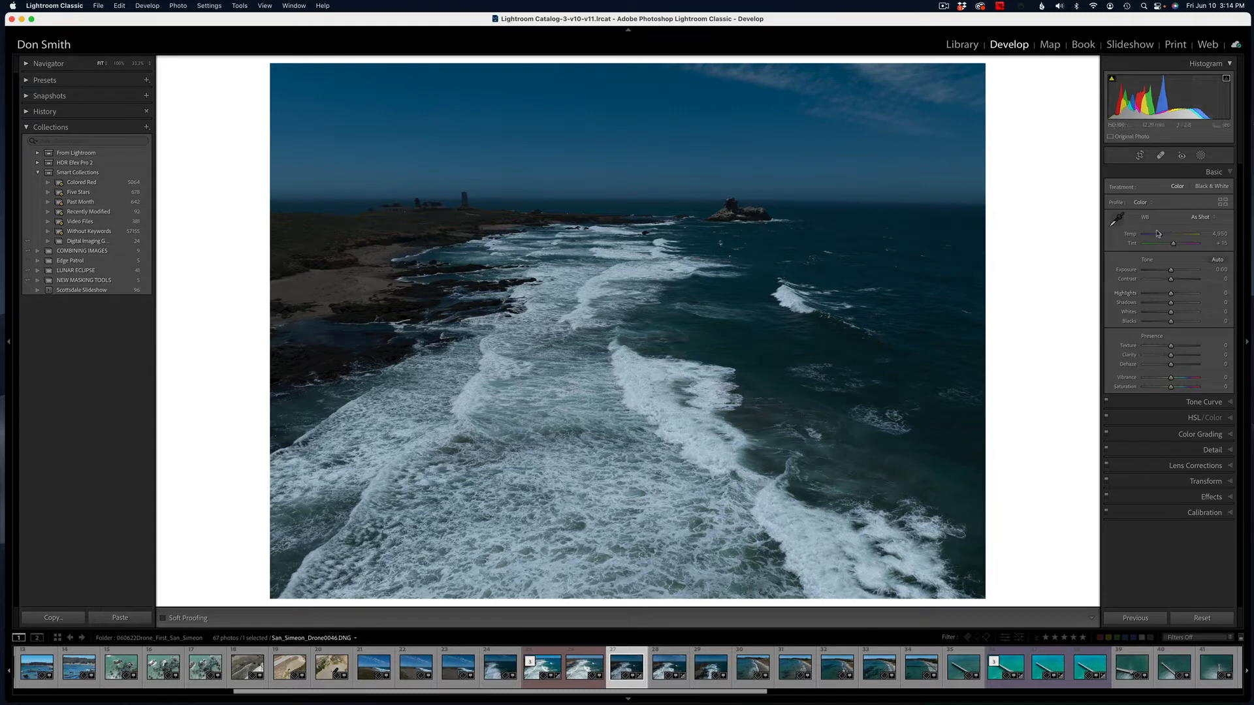
pyautogui.click(1146, 206)
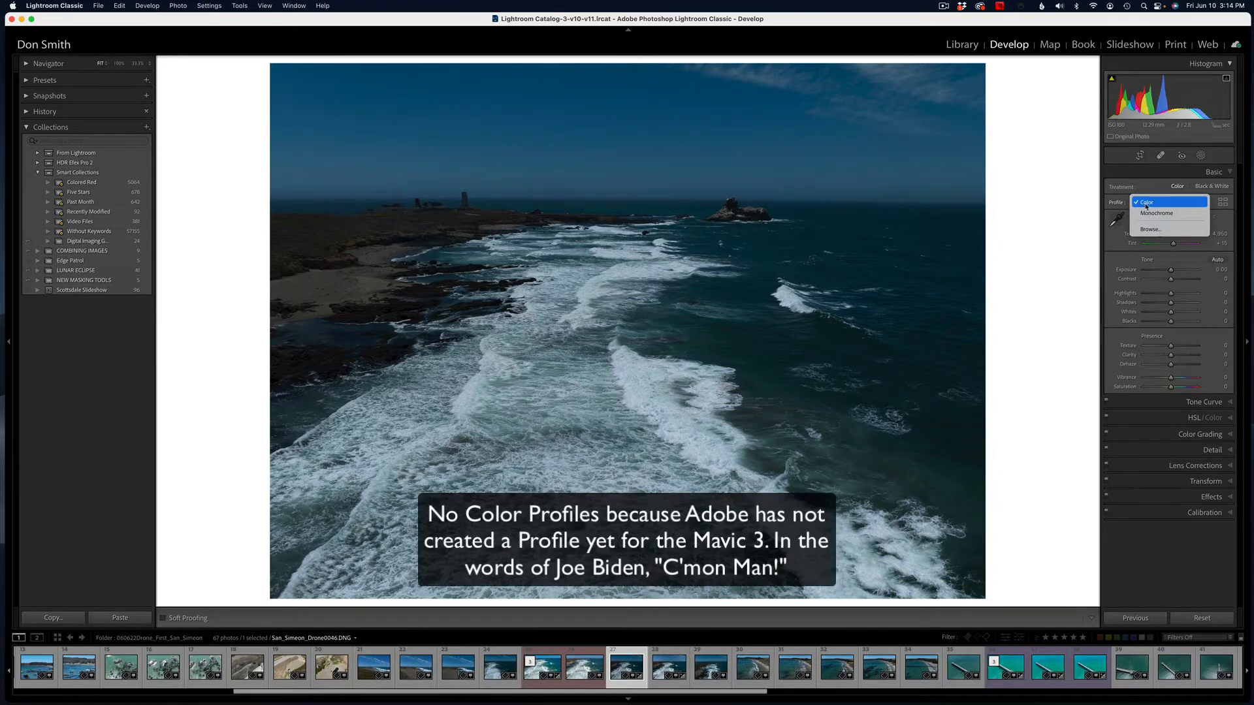
pyautogui.click(1147, 203)
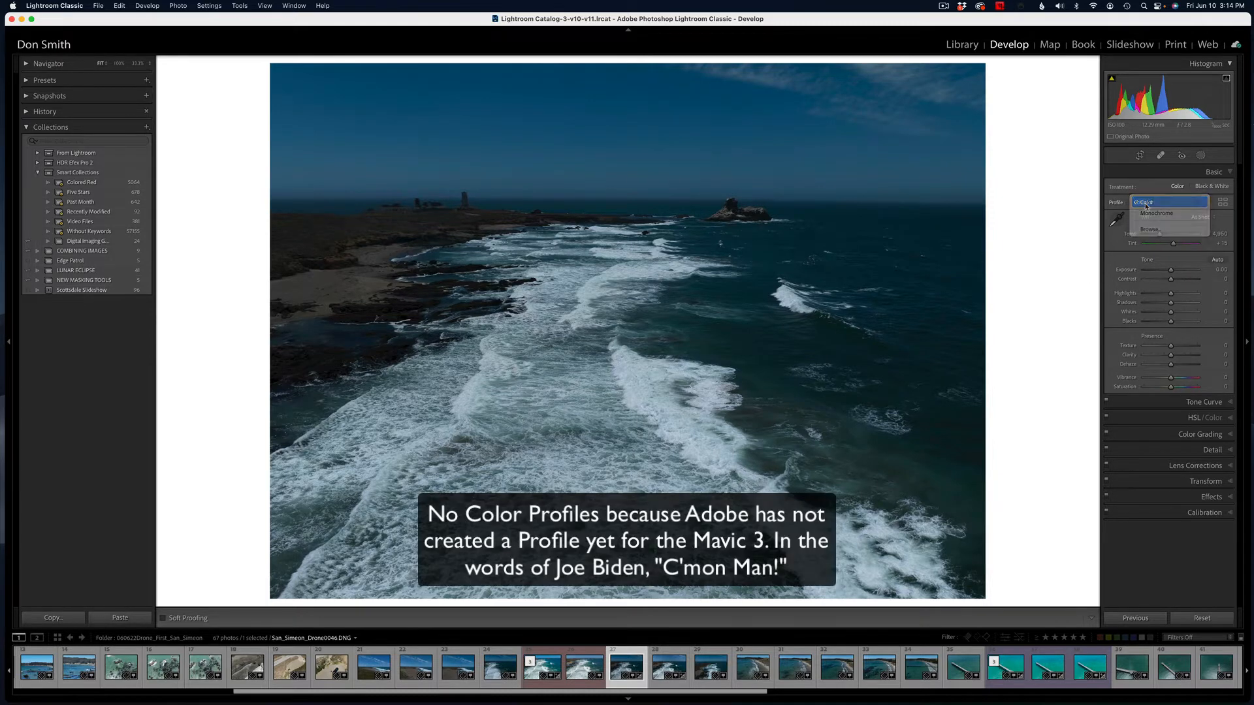
pyautogui.click(1223, 202)
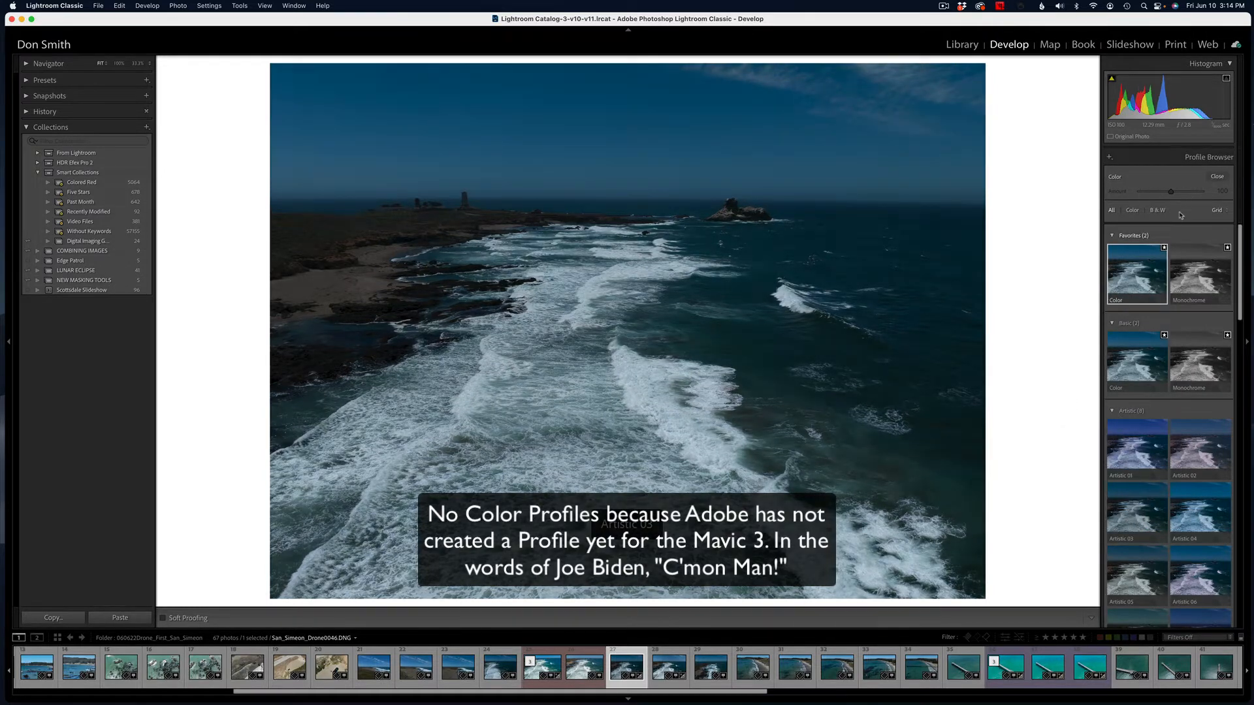
pyautogui.click(1218, 175)
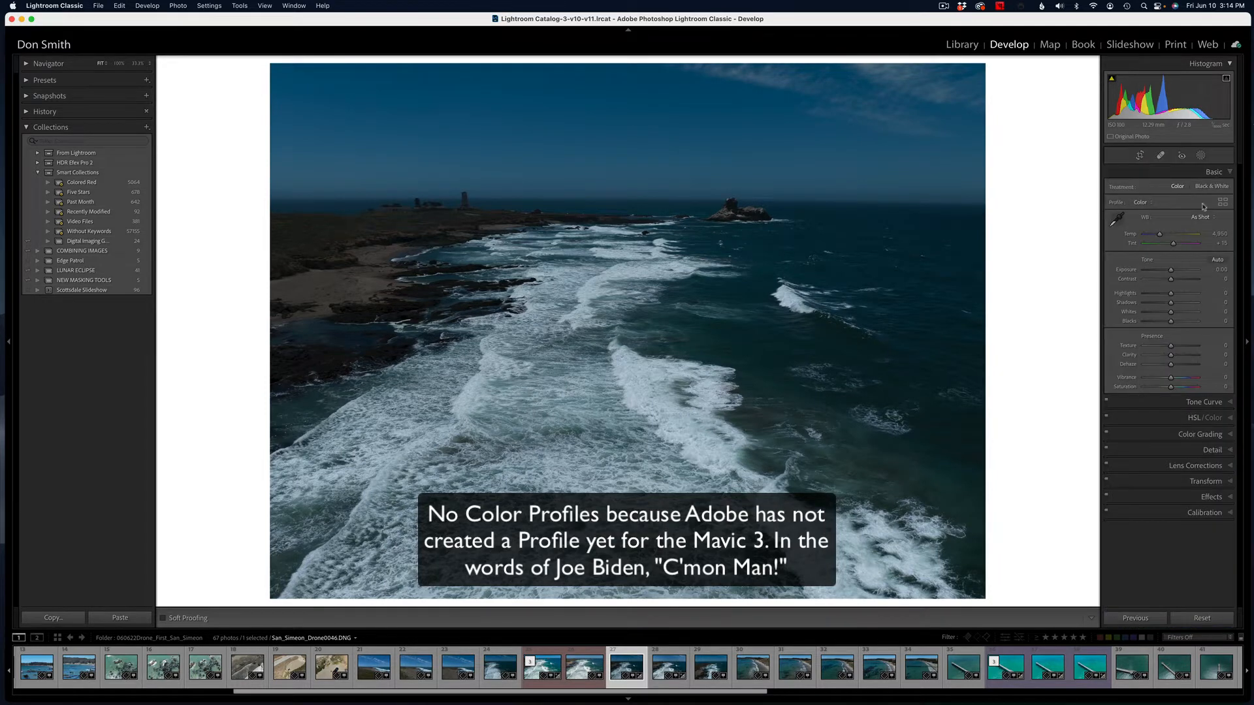
pyautogui.click(1144, 206)
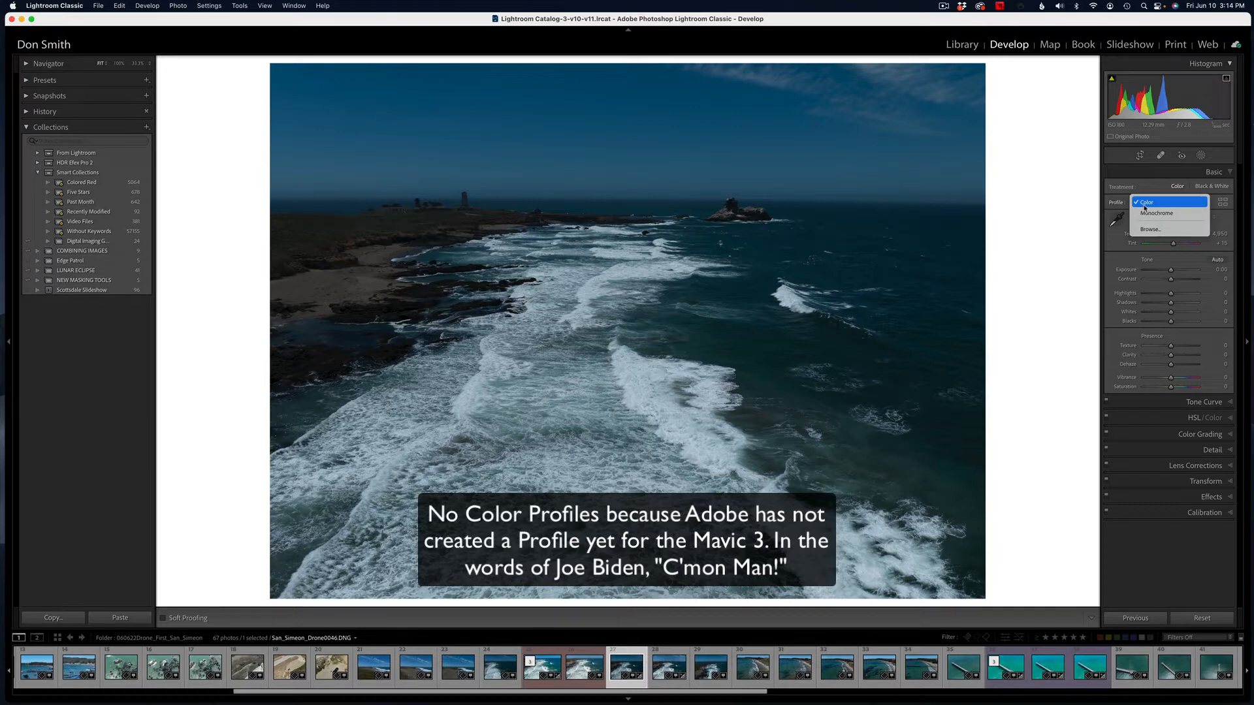
pyautogui.click(1145, 208)
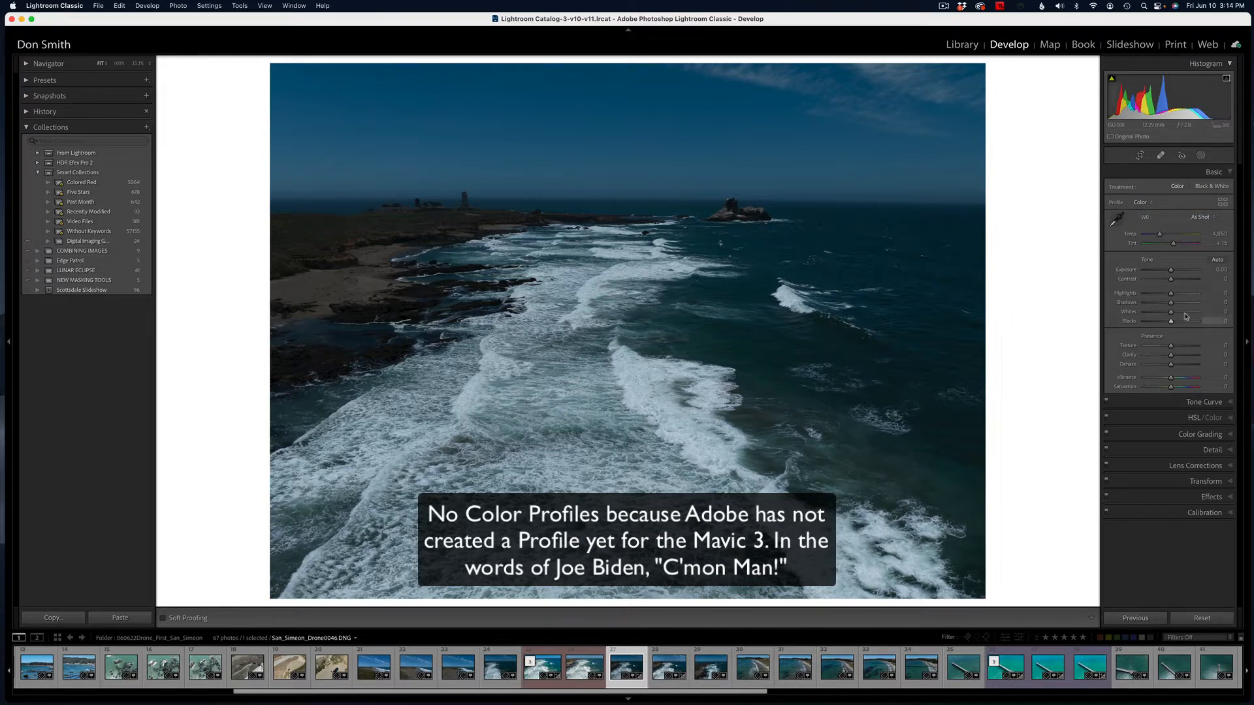
# Step: Apply Auto tone to the photo, check the tonal clipping, and set Whites to 35
pyautogui.click(1218, 259)
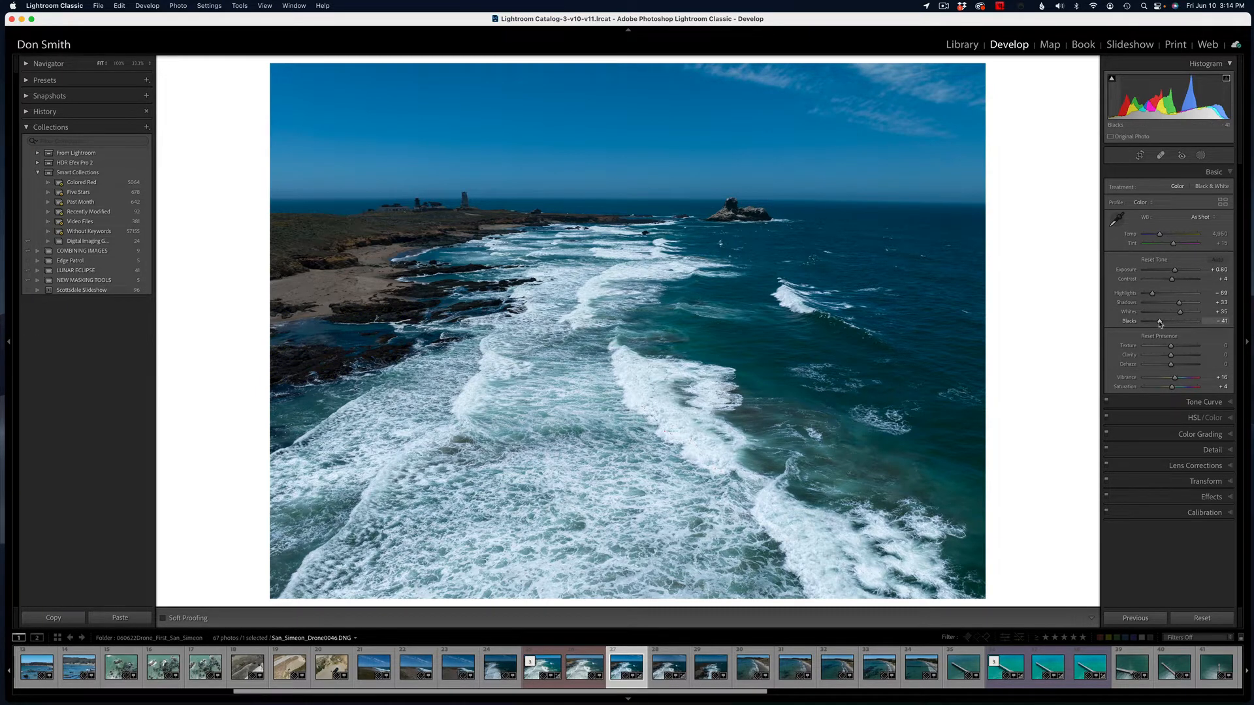
pyautogui.keyDown('alt'); pyautogui.click(1160, 322); pyautogui.keyUp('alt')
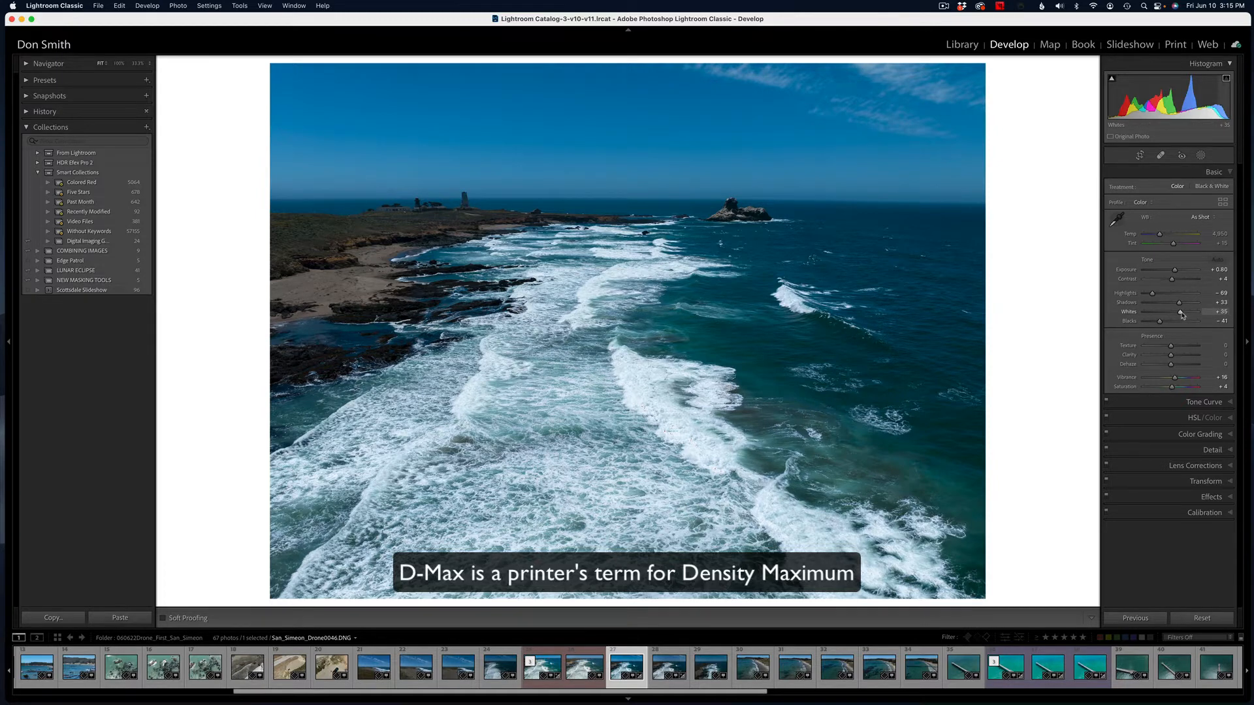
pyautogui.moveTo(1183, 314); pyautogui.dragTo(1184, 318)
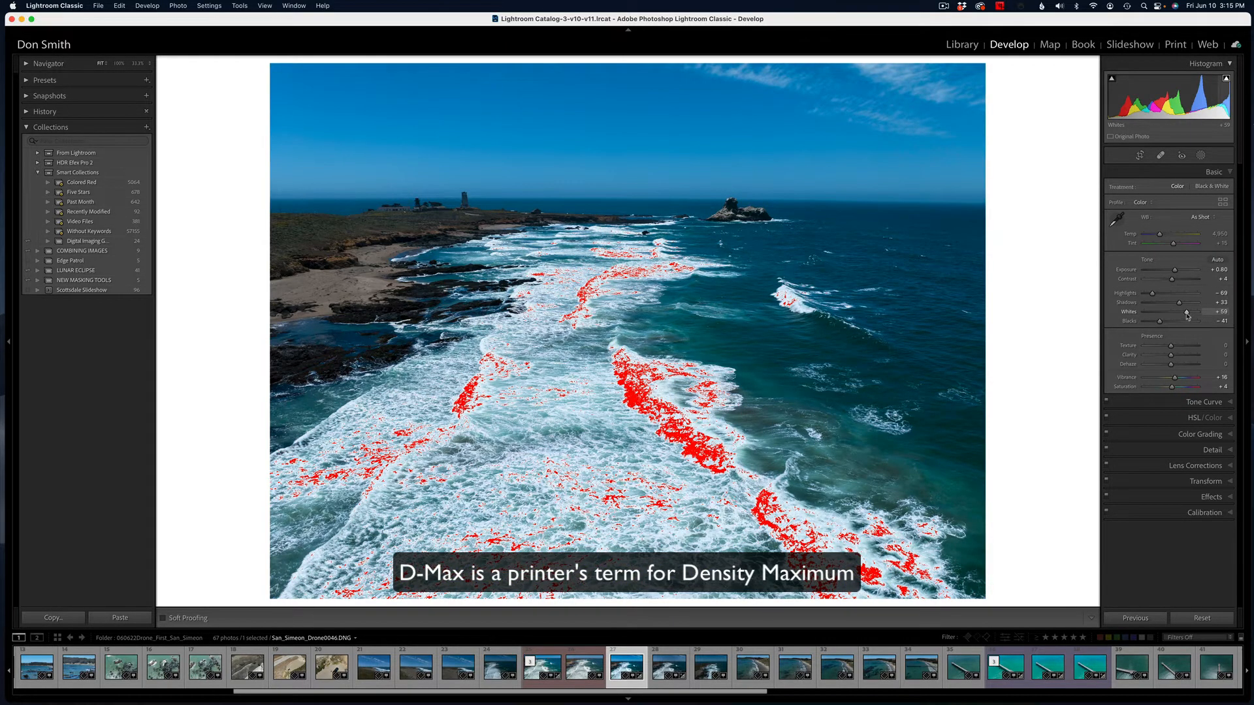
pyautogui.doubleClick(1188, 316)
pyautogui.click(1212, 312)
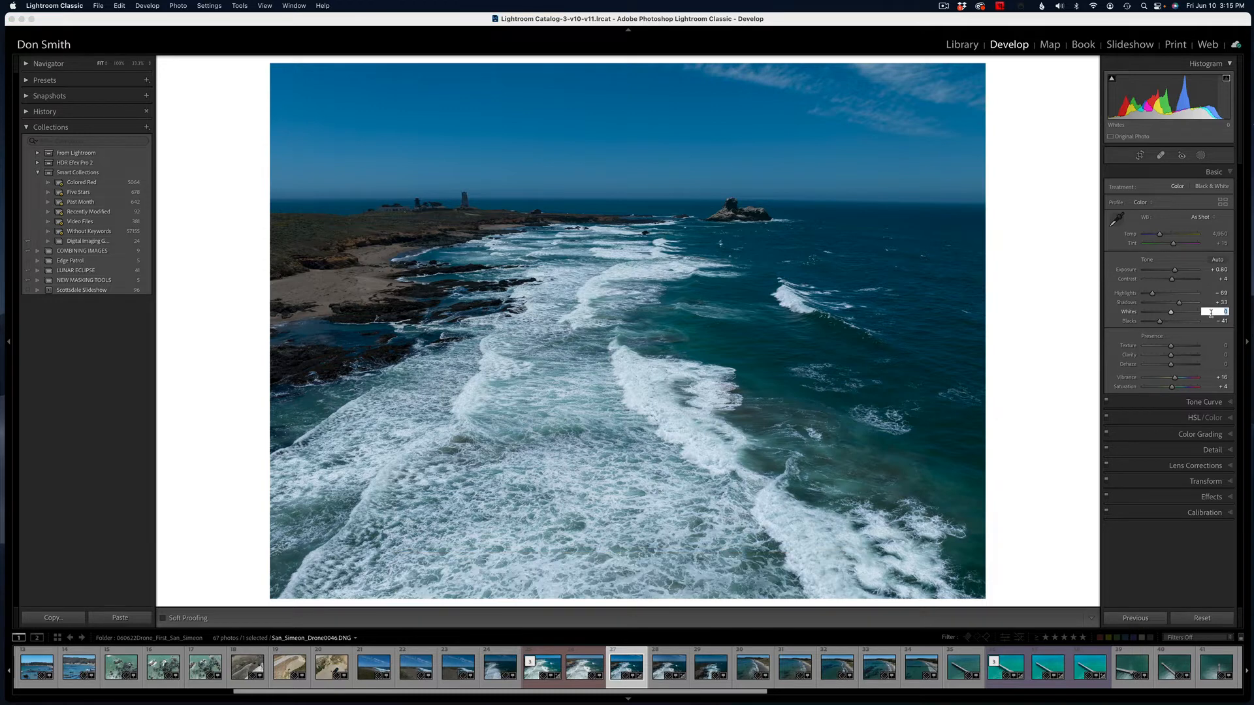
pyautogui.write('35')
pyautogui.press('Return')
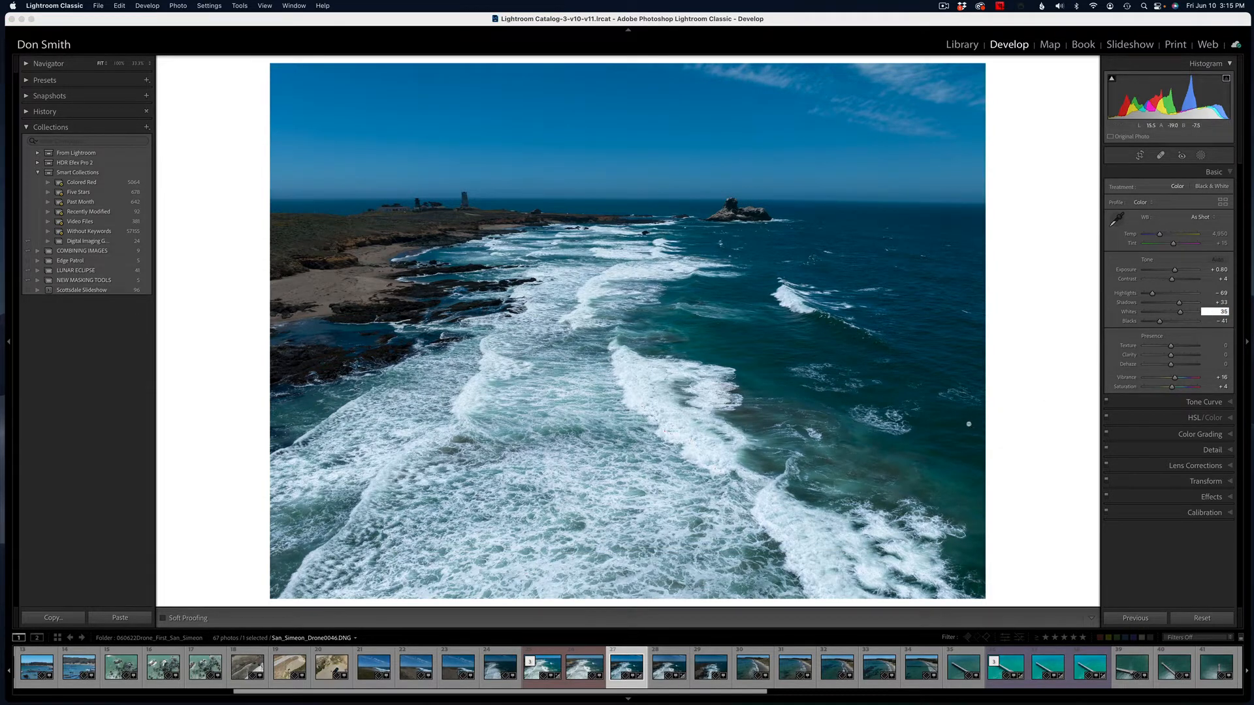
# Step: Show all HSL controls and adjust the sky's saturation with targeted adjustment, bringing Aqua and Blue to about +2
pyautogui.click(1157, 421)
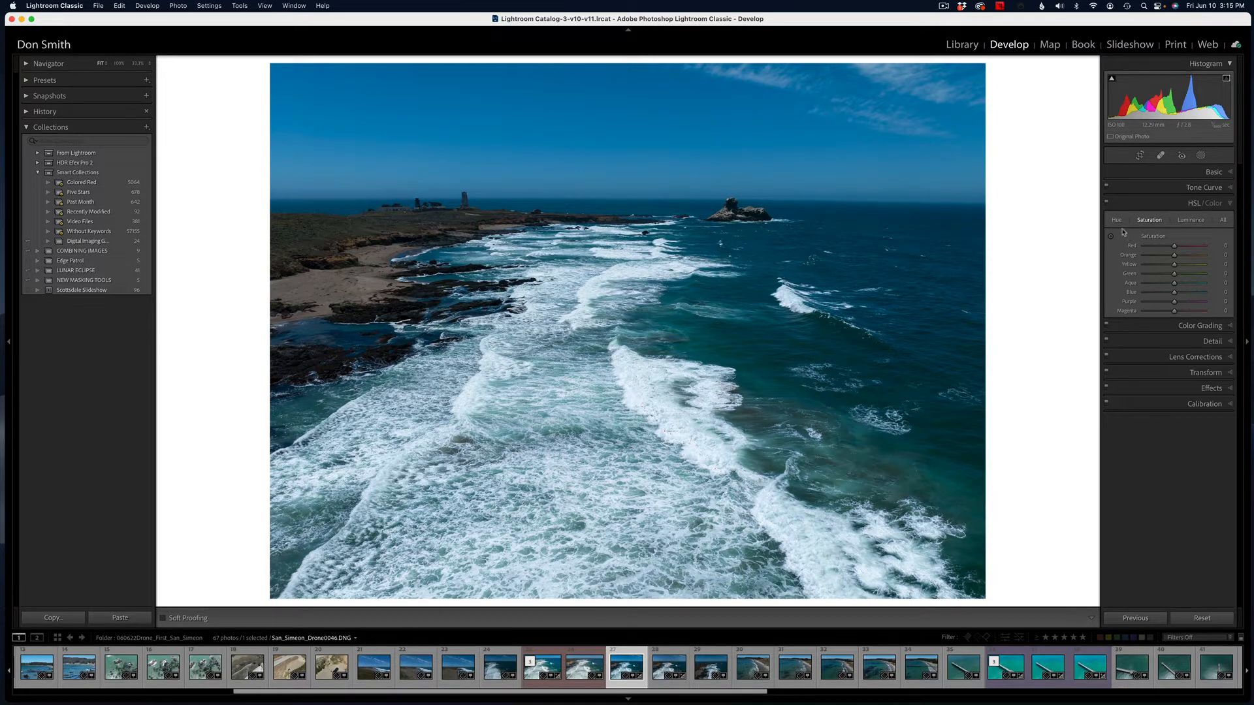
pyautogui.click(1223, 221)
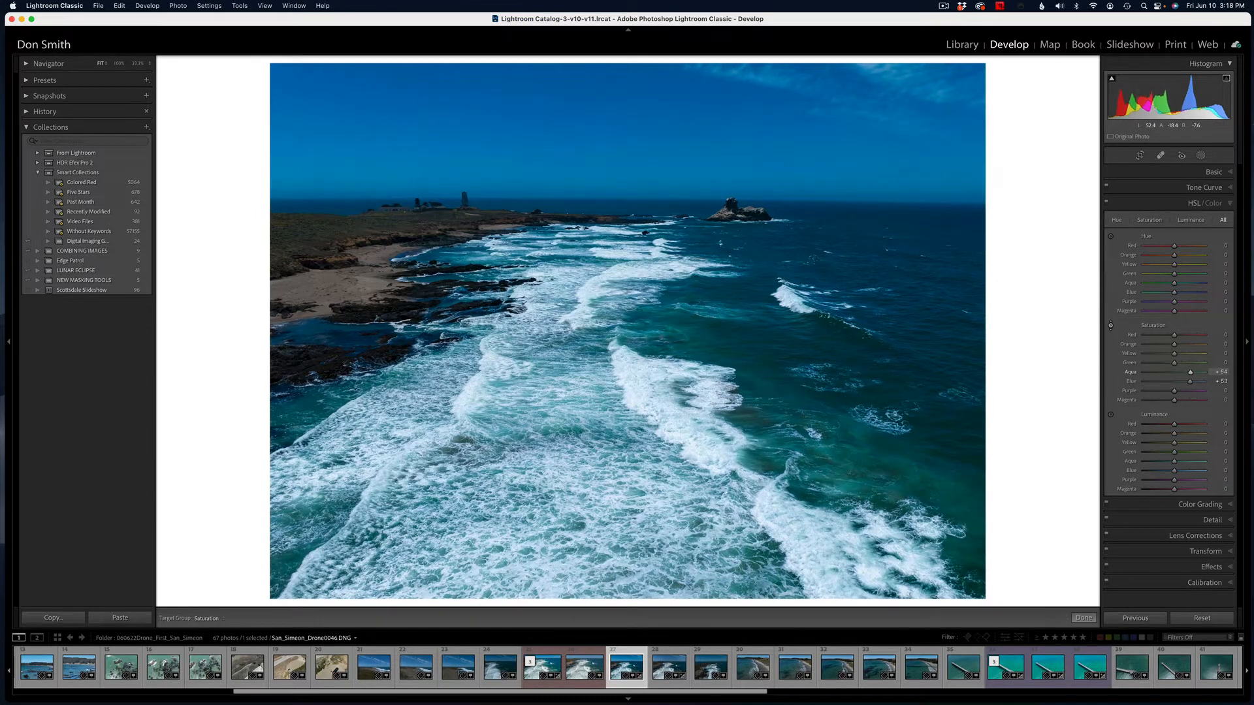
pyautogui.moveTo(353, 163); pyautogui.dragTo(353, 186)
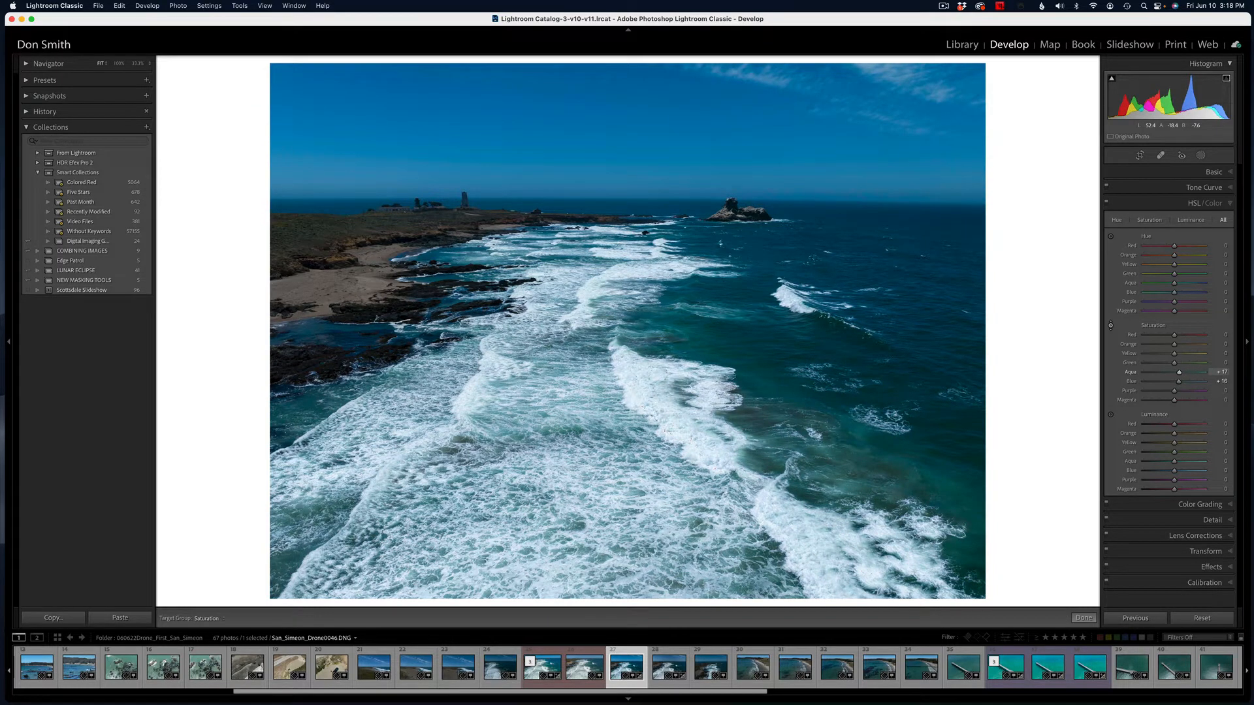
pyautogui.moveTo(353, 186); pyautogui.dragTo(352, 196)
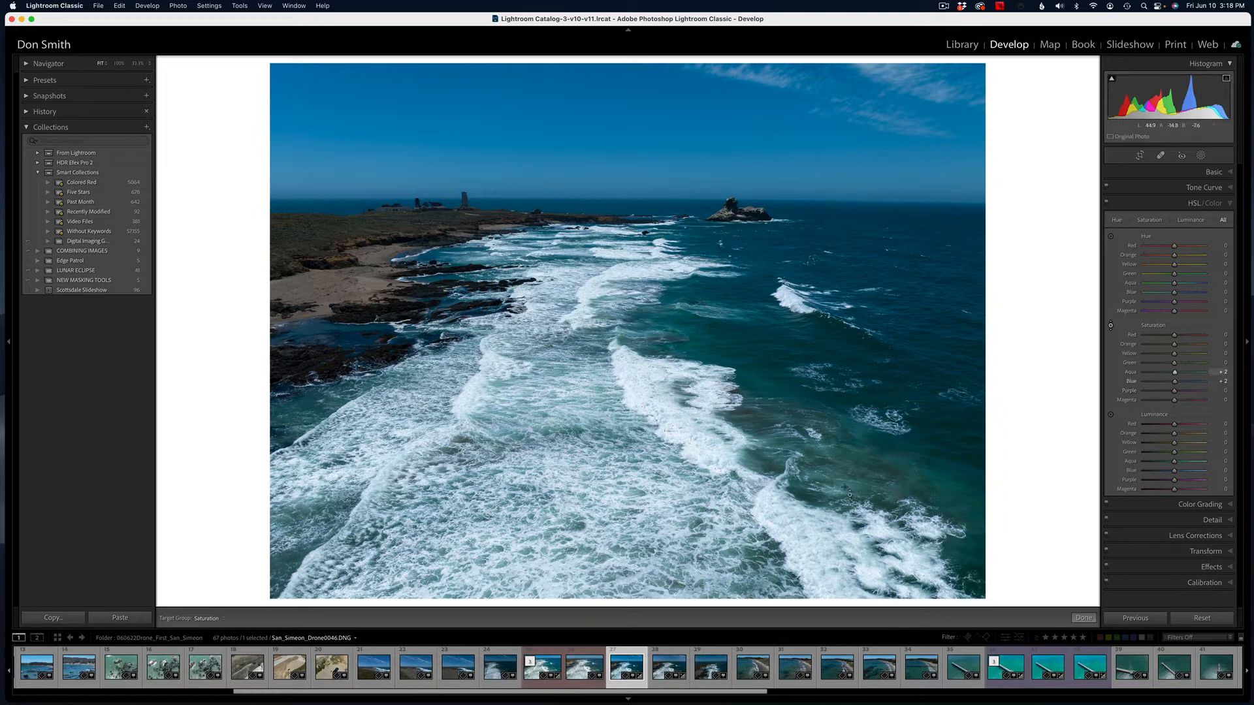
# Step: Reduce Blue saturation to about -47 with targeted adjustment on the open sea and fine-tune the water with small corrections
pyautogui.moveTo(842, 486); pyautogui.dragTo(843, 467)
pyautogui.moveTo(849, 236); pyautogui.dragTo(849, 267)
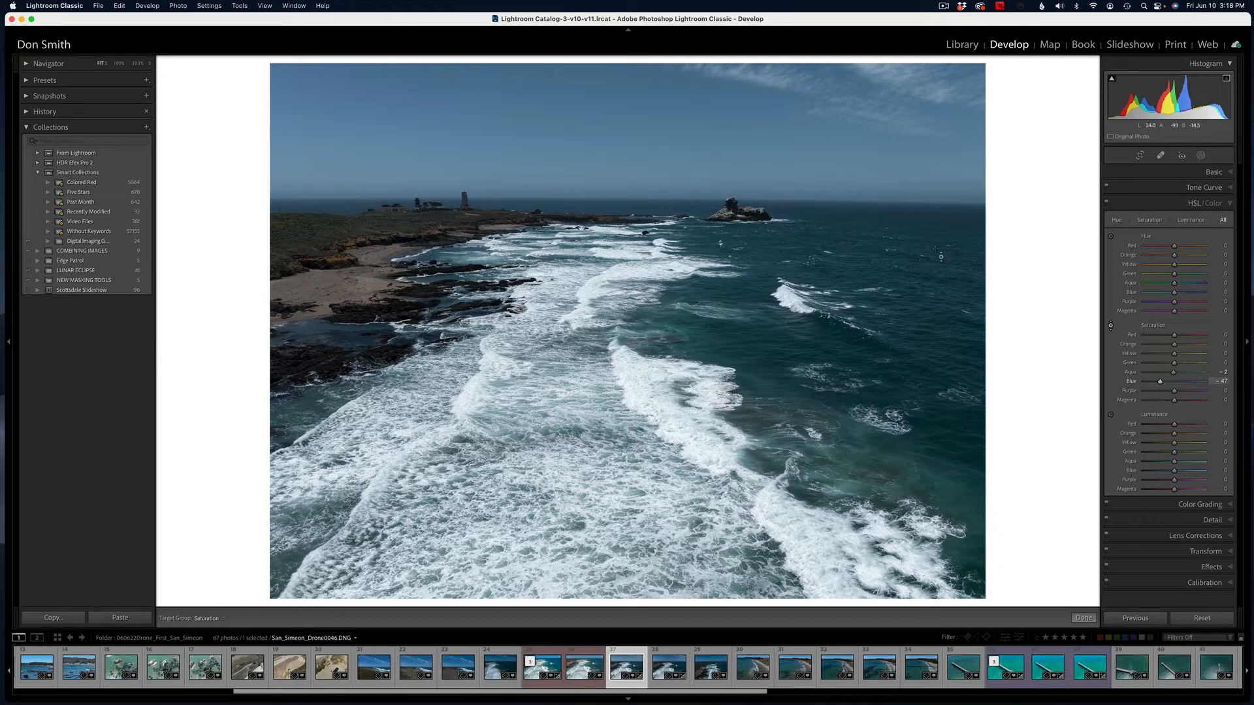
pyautogui.moveTo(721, 245)
pyautogui.mouseDown()
pyautogui.moveTo(721, 234)
pyautogui.moveTo(721, 250)
pyautogui.mouseUp()
pyautogui.moveTo(927, 256); pyautogui.dragTo(926, 247)
pyautogui.moveTo(879, 258); pyautogui.dragTo(879, 251)
# Step: Raise the Blue Primary saturation slightly in the Calibration settings
pyautogui.click(1186, 521)
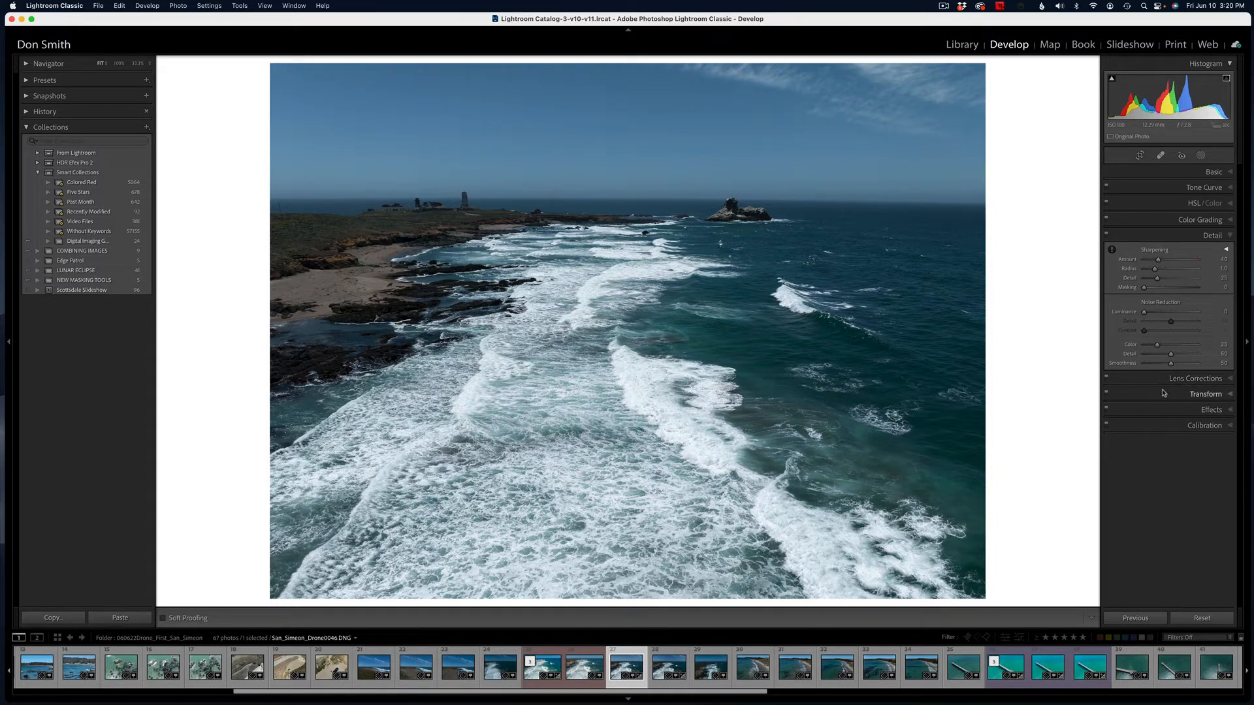
pyautogui.click(1162, 427)
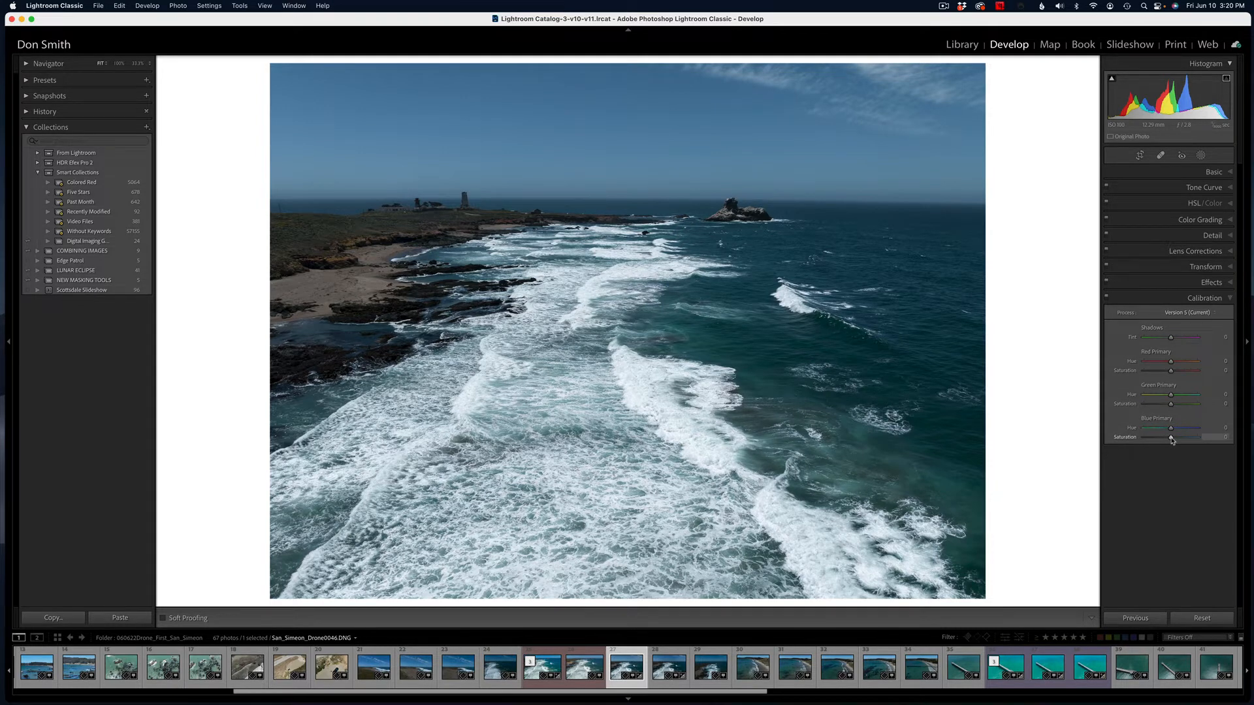
pyautogui.moveTo(1172, 440)
pyautogui.mouseDown()
pyautogui.moveTo(1239, 450)
pyautogui.moveTo(1145, 443)
pyautogui.moveTo(1179, 445)
pyautogui.mouseUp()
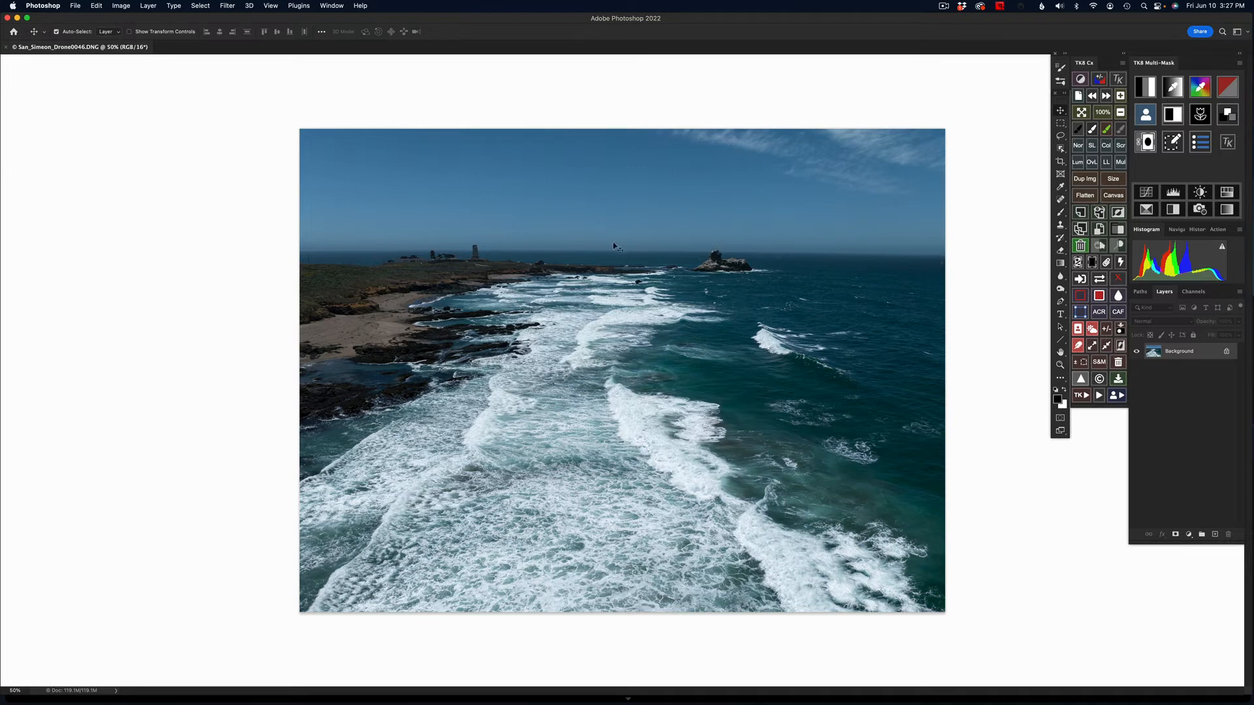
# Step: In Photoshop, straighten the photo's horizon along the sea line with the Lens Correction filter's Straighten tool and apply the correction
pyautogui.click(229, 7)
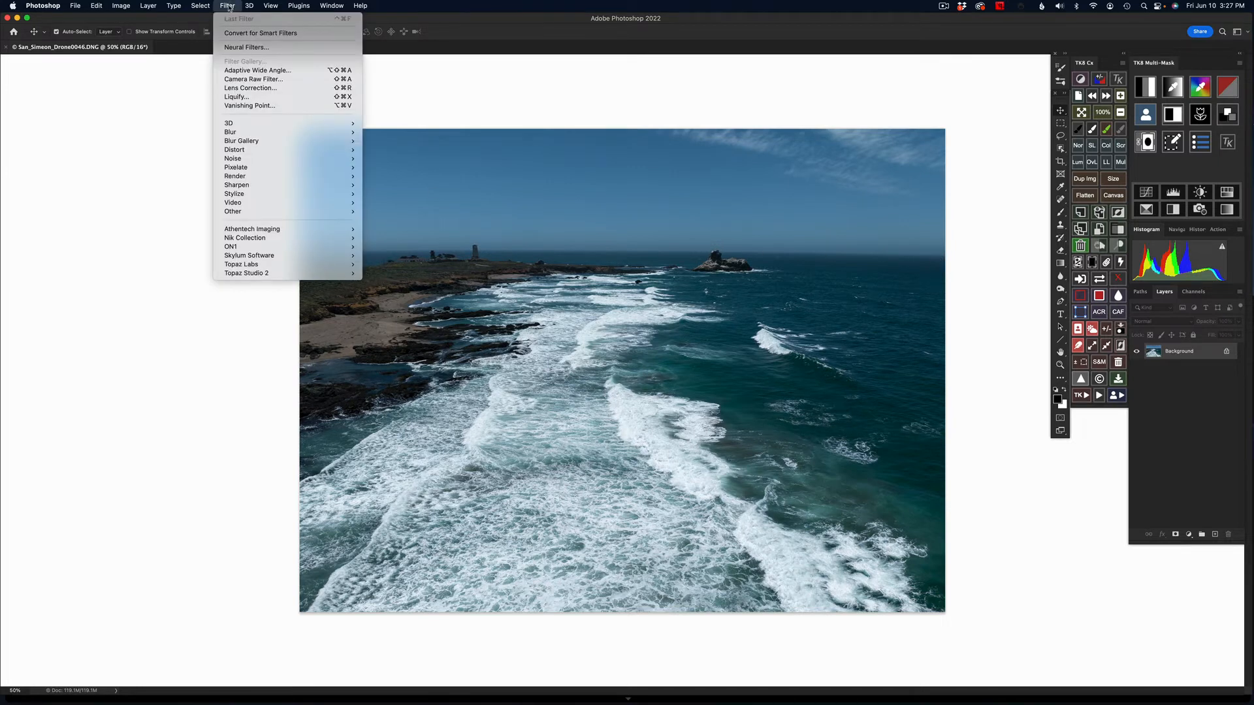
pyautogui.click(249, 89)
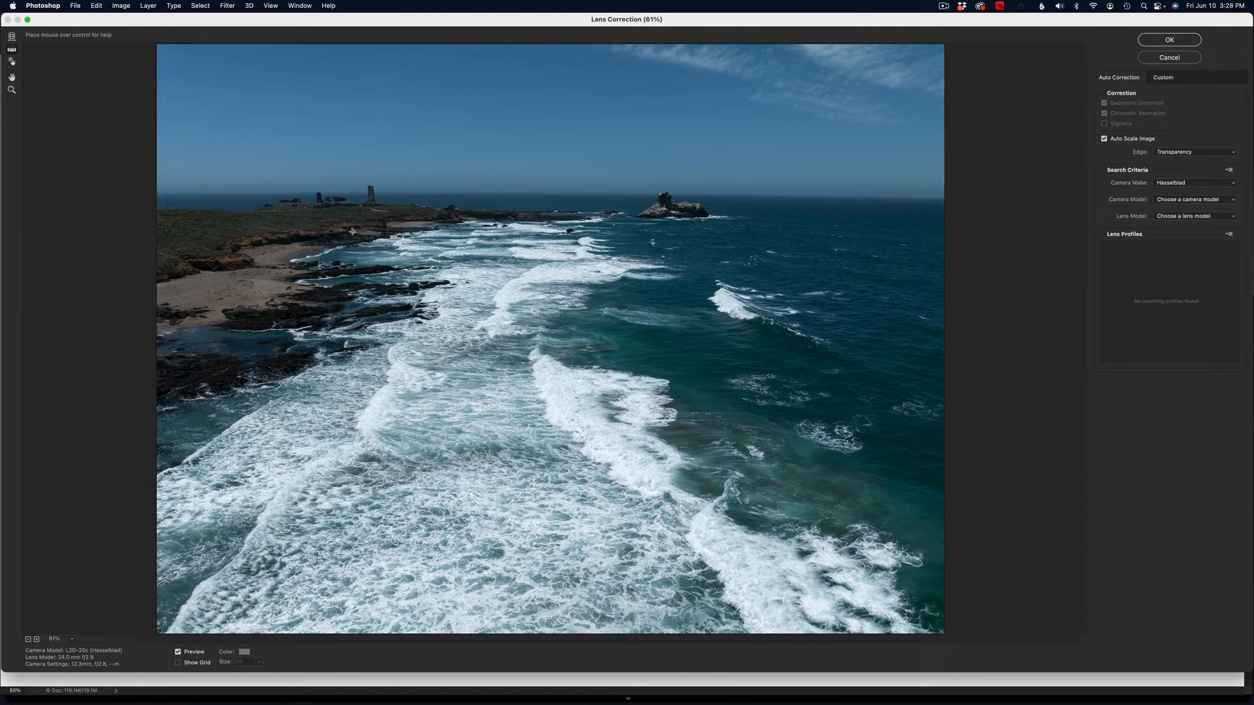
pyautogui.click(12, 50)
pyautogui.moveTo(159, 193); pyautogui.dragTo(373, 196)
pyautogui.moveTo(599, 196); pyautogui.dragTo(953, 199)
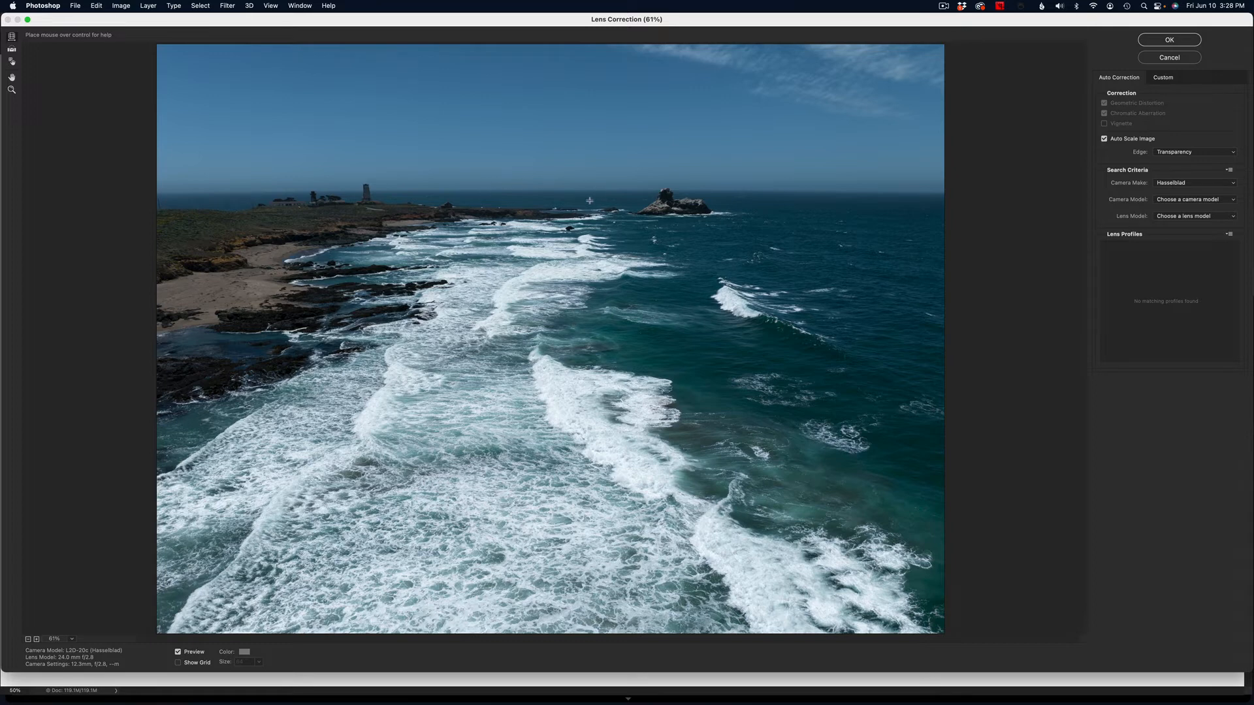
pyautogui.moveTo(561, 337); pyautogui.dragTo(562, 353)
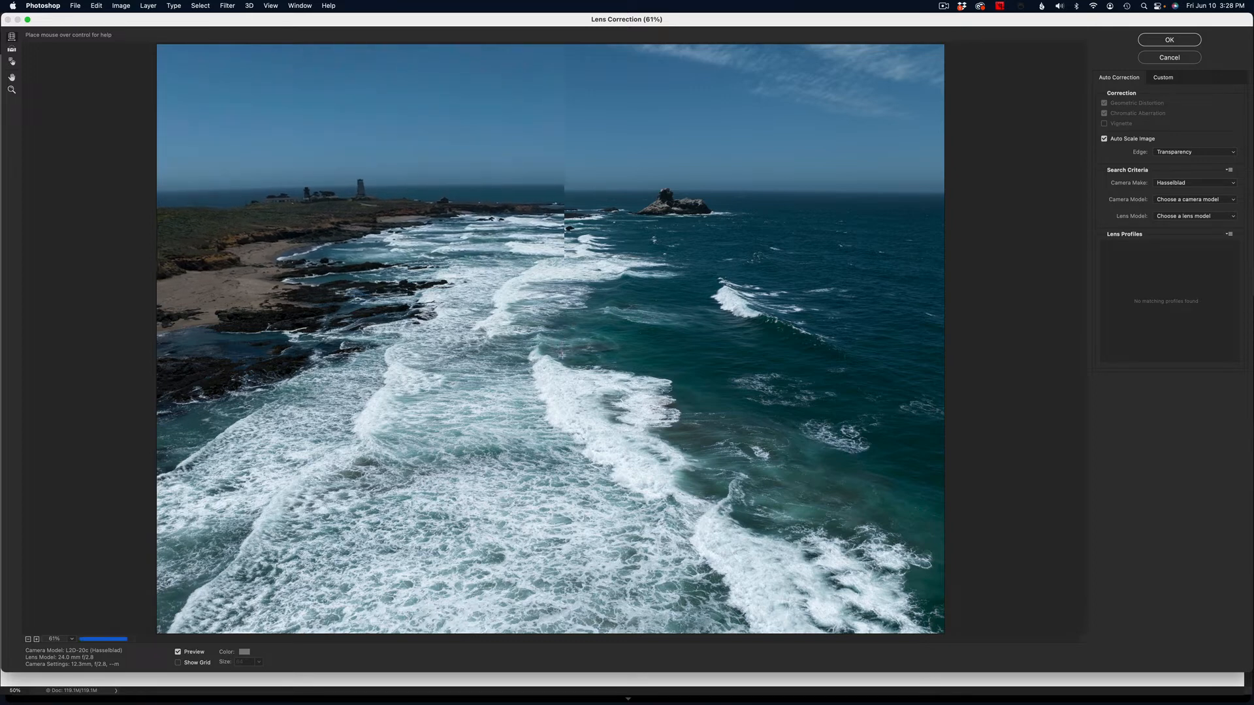
pyautogui.moveTo(561, 353); pyautogui.dragTo(562, 393)
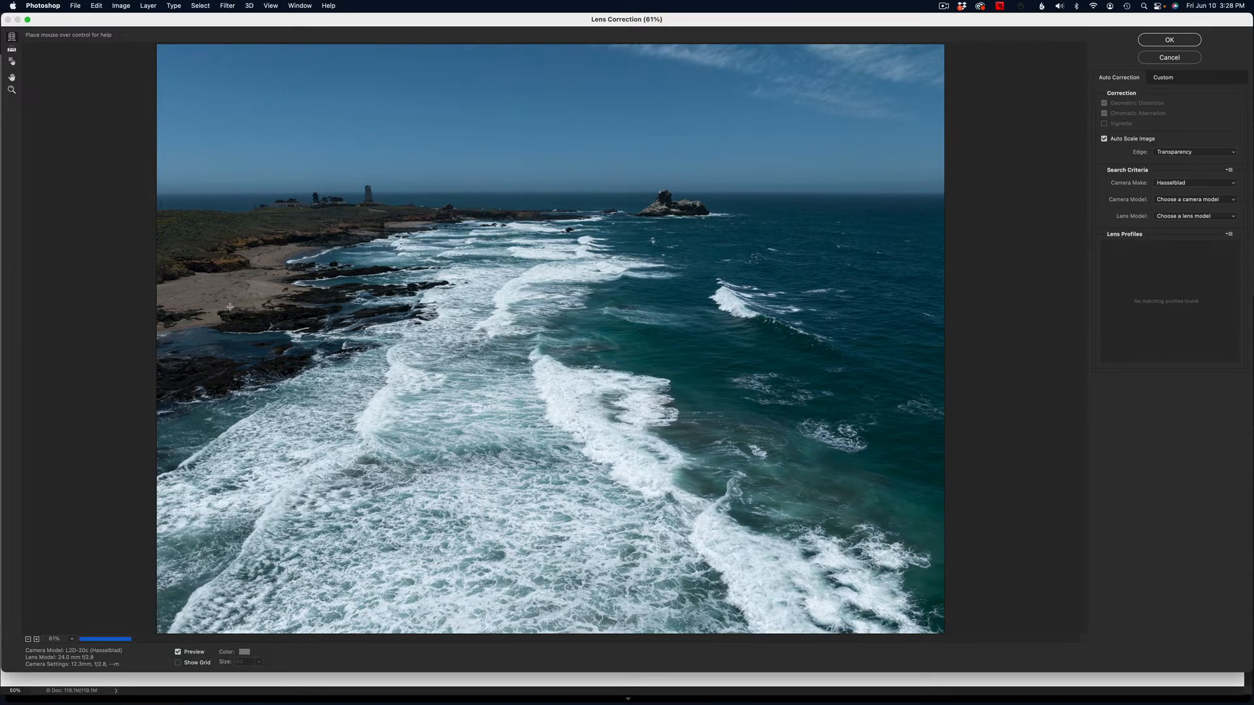
pyautogui.click(1169, 40)
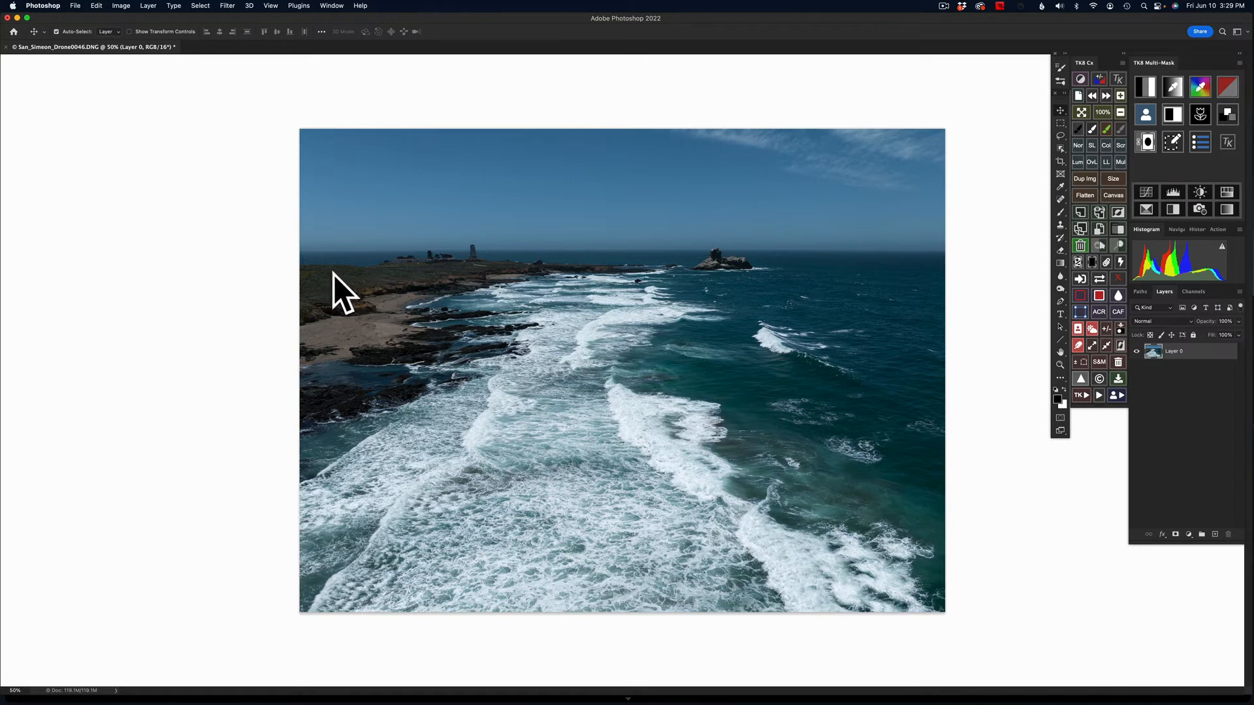
# Step: Select the headland and beach by outlining them with the Object Selection tool in Lasso mode
pyautogui.click(1068, 149)
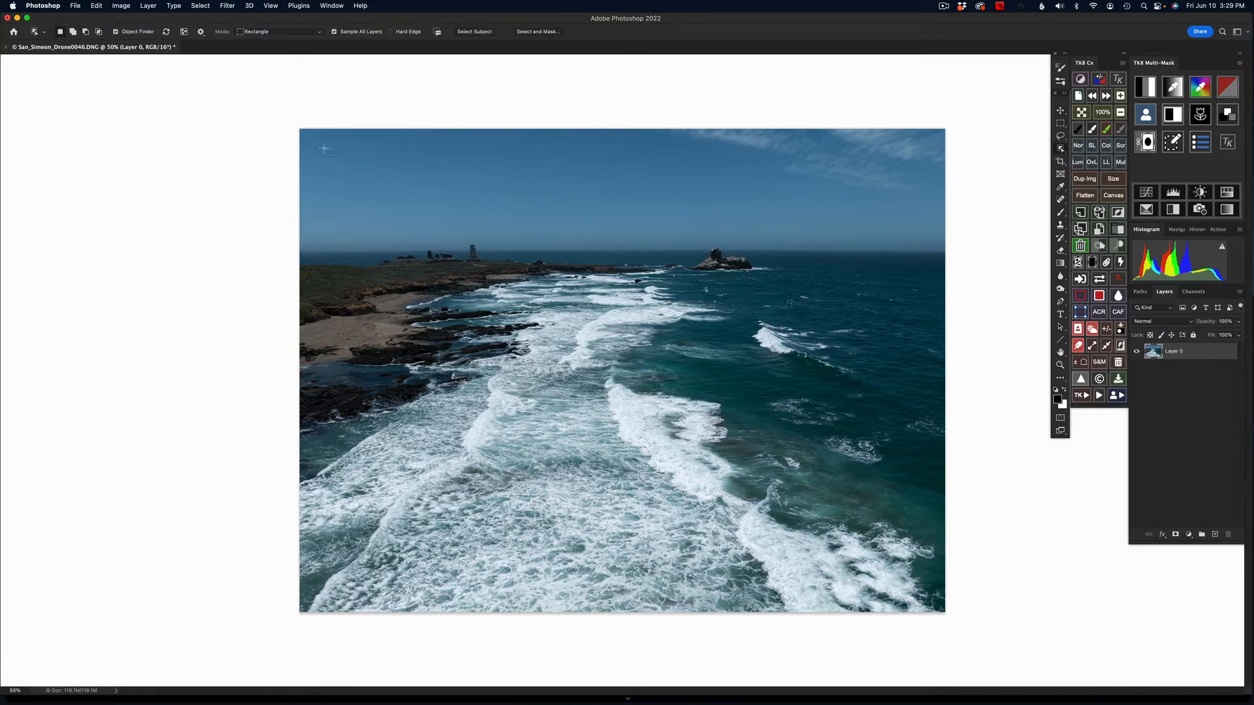
pyautogui.click(287, 32)
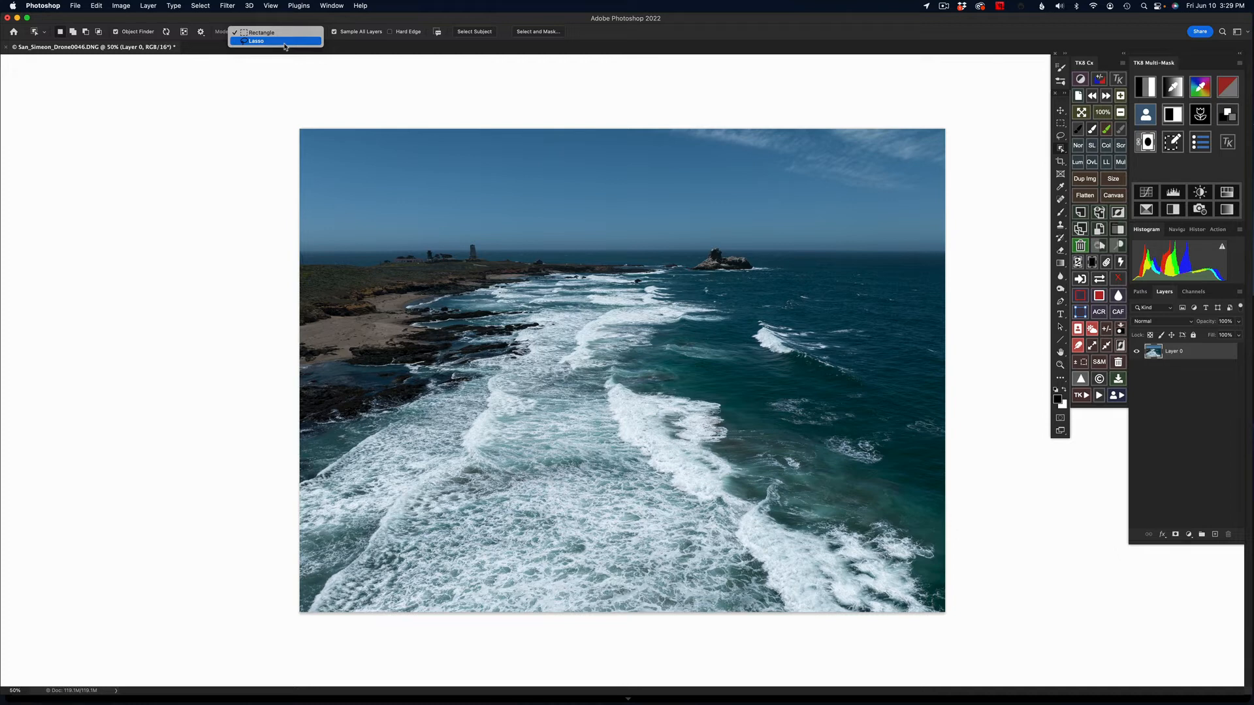
pyautogui.click(285, 42)
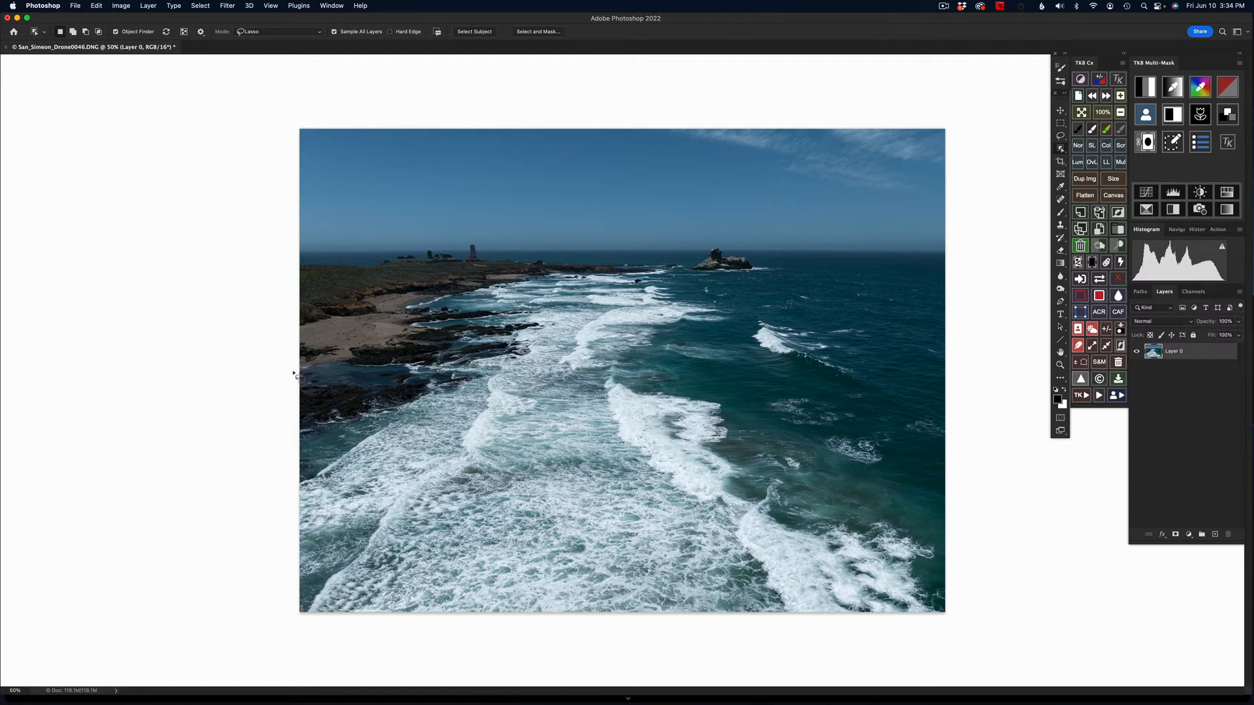
pyautogui.moveTo(297, 369)
pyautogui.mouseDown()
pyautogui.moveTo(428, 344)
pyautogui.moveTo(439, 339)
pyautogui.moveTo(409, 321)
pyautogui.moveTo(486, 287)
pyautogui.moveTo(656, 283)
pyautogui.moveTo(560, 259)
pyautogui.moveTo(325, 264)
pyautogui.moveTo(283, 281)
pyautogui.moveTo(289, 367)
pyautogui.mouseUp()
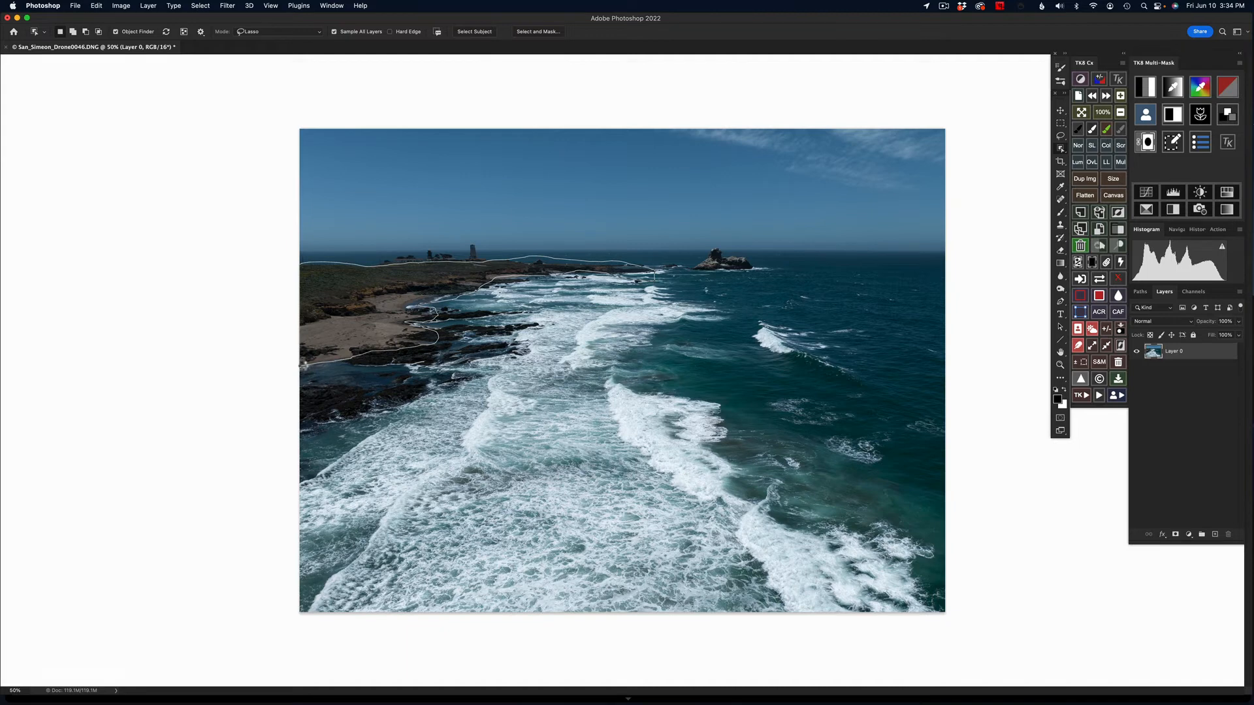
pyautogui.moveTo(302, 366); pyautogui.dragTo(302, 367)
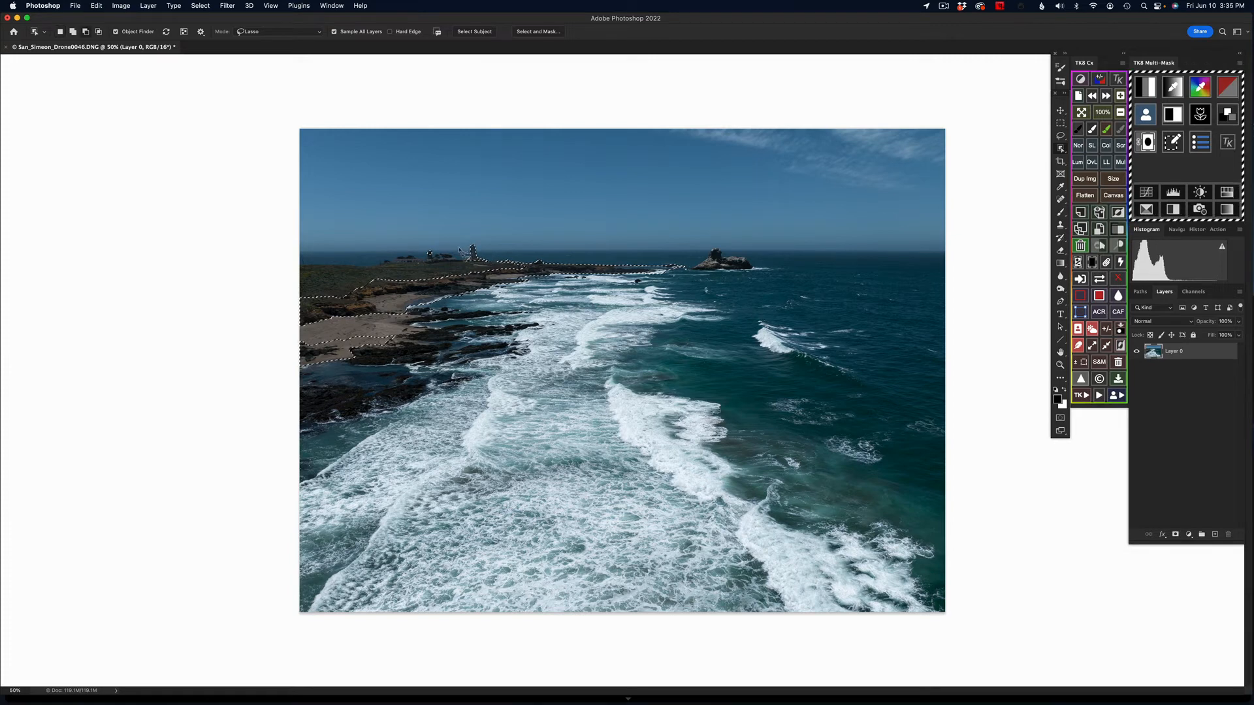
pyautogui.moveTo(473, 247)
pyautogui.mouseDown()
pyautogui.moveTo(461, 269)
pyautogui.moveTo(498, 268)
pyautogui.moveTo(472, 247)
pyautogui.moveTo(474, 265)
pyautogui.moveTo(485, 271)
pyautogui.moveTo(491, 255)
pyautogui.moveTo(475, 245)
pyautogui.mouseUp()
# Step: Add the missed grassy hillside, cliff and sand areas to the headland selection with further Object Selection lassos
pyautogui.scroll(-3, 397, 252)
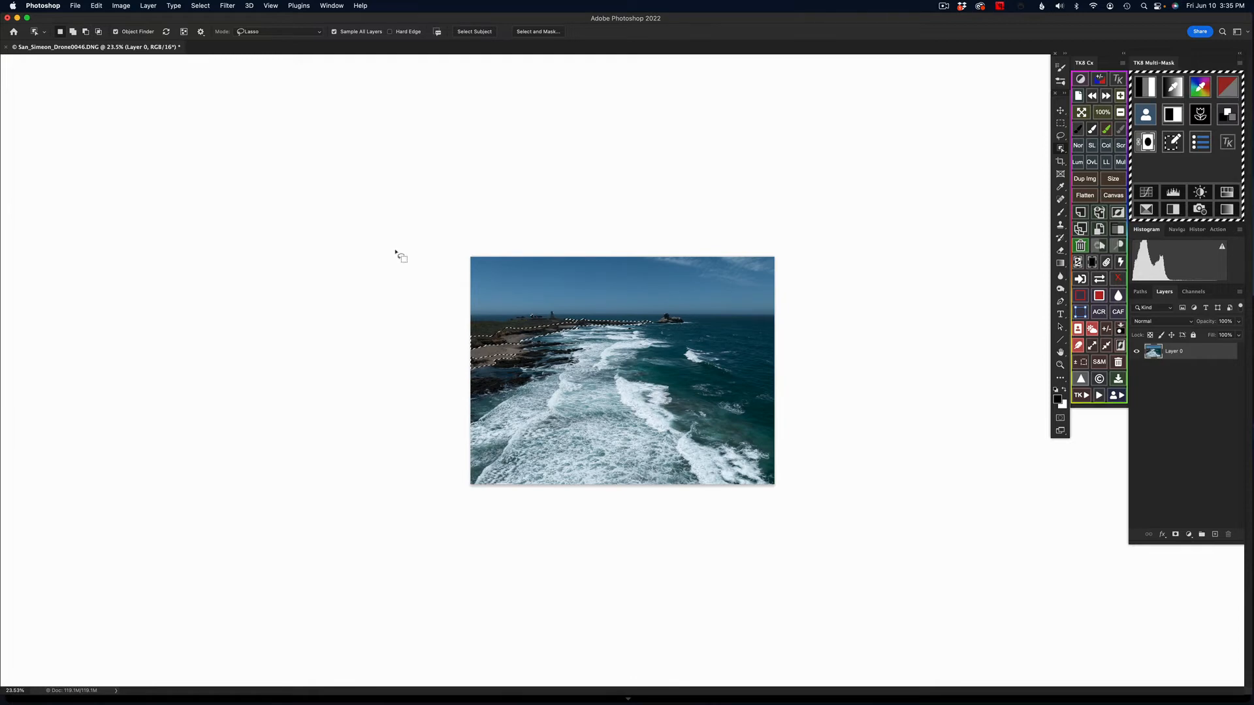
pyautogui.scroll(5, 396, 252)
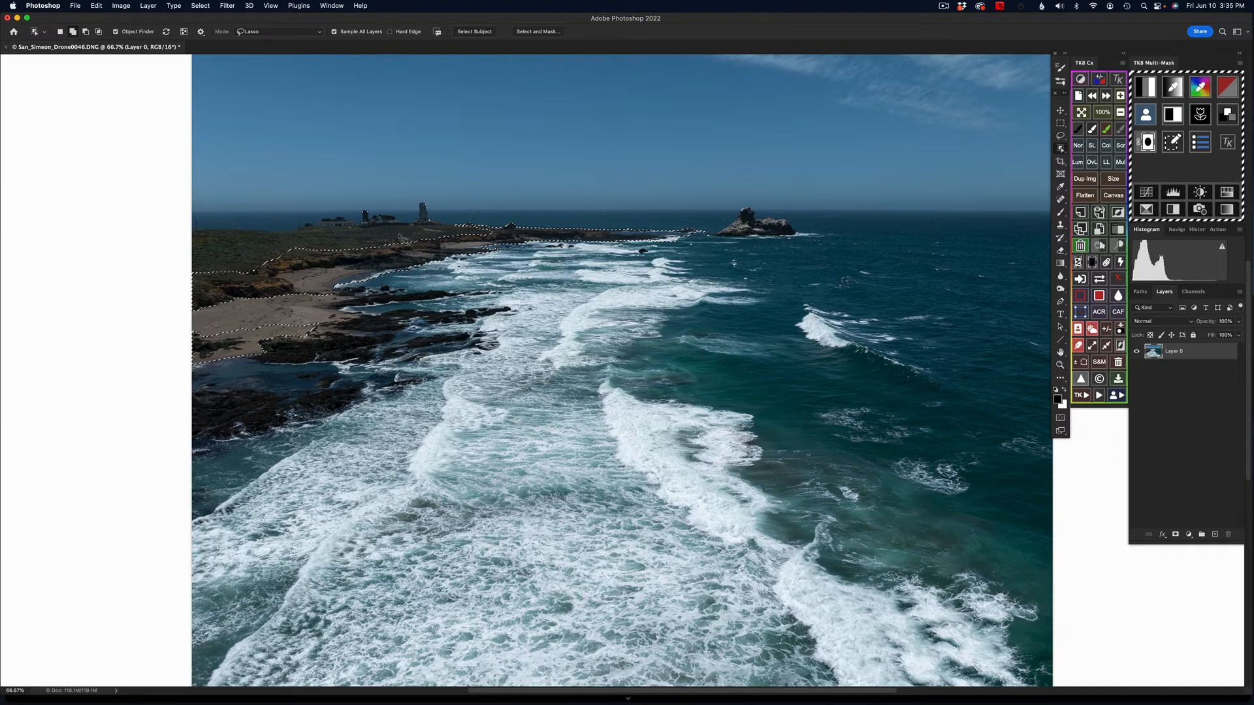
pyautogui.moveTo(190, 230); pyautogui.dragTo(488, 233)
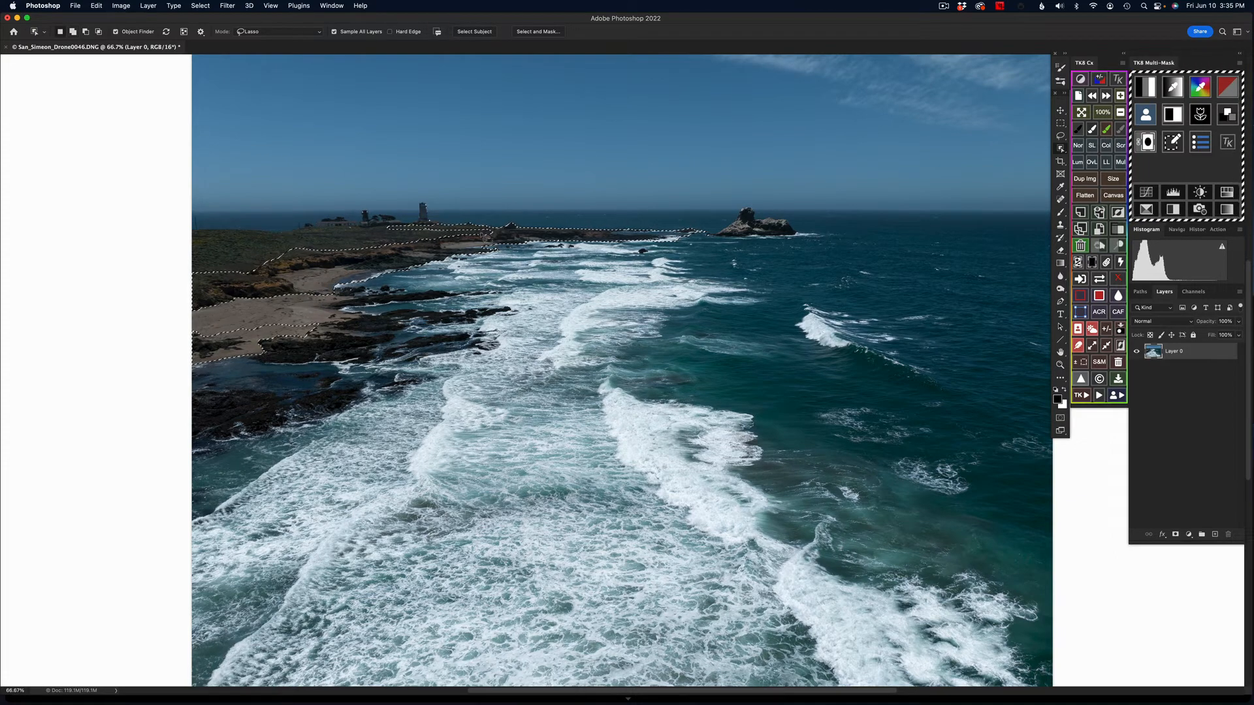
pyautogui.press('shift')
pyautogui.moveTo(194, 232)
pyautogui.mouseDown()
pyautogui.moveTo(455, 225)
pyautogui.moveTo(497, 242)
pyautogui.moveTo(421, 252)
pyautogui.mouseUp()
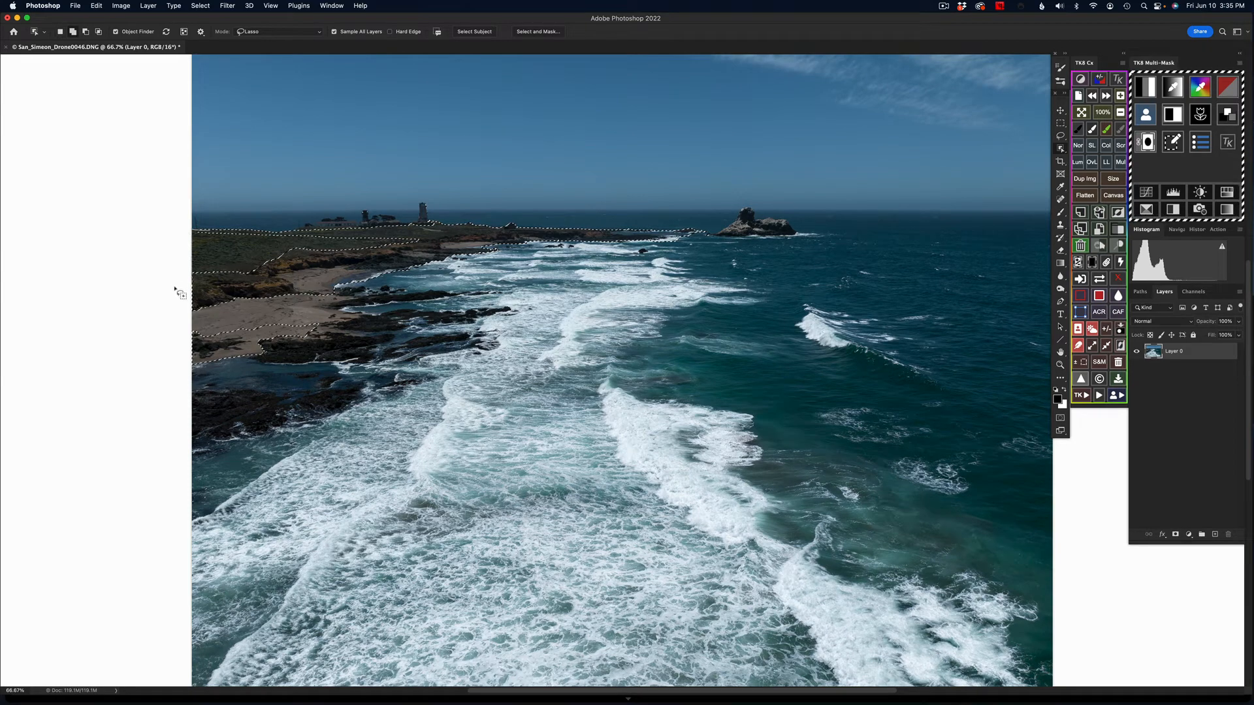
pyautogui.moveTo(176, 290)
pyautogui.mouseDown()
pyautogui.moveTo(194, 312)
pyautogui.moveTo(223, 310)
pyautogui.moveTo(457, 253)
pyautogui.moveTo(564, 247)
pyautogui.mouseUp()
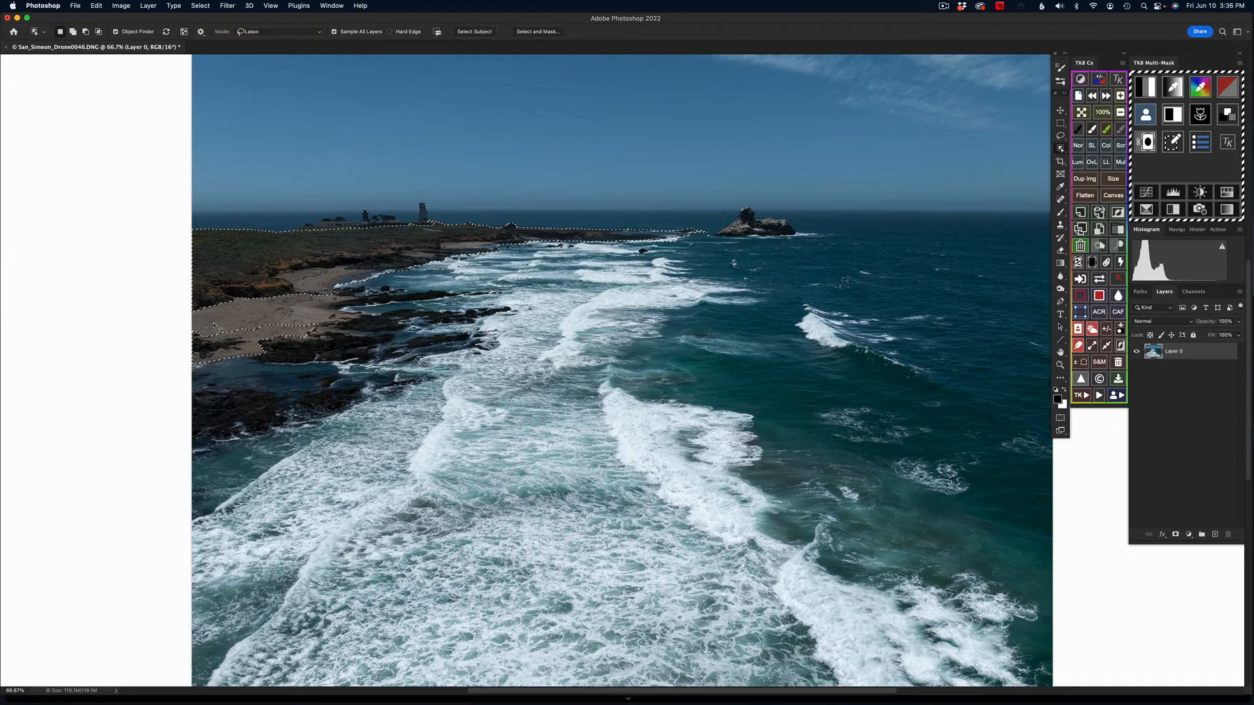
pyautogui.moveTo(211, 323)
pyautogui.mouseDown()
pyautogui.moveTo(177, 331)
pyautogui.moveTo(175, 382)
pyautogui.moveTo(251, 370)
pyautogui.moveTo(320, 333)
pyautogui.moveTo(268, 312)
pyautogui.moveTo(130, 322)
pyautogui.moveTo(355, 341)
pyautogui.moveTo(339, 294)
pyautogui.moveTo(291, 289)
pyautogui.moveTo(45, 323)
pyautogui.mouseUp()
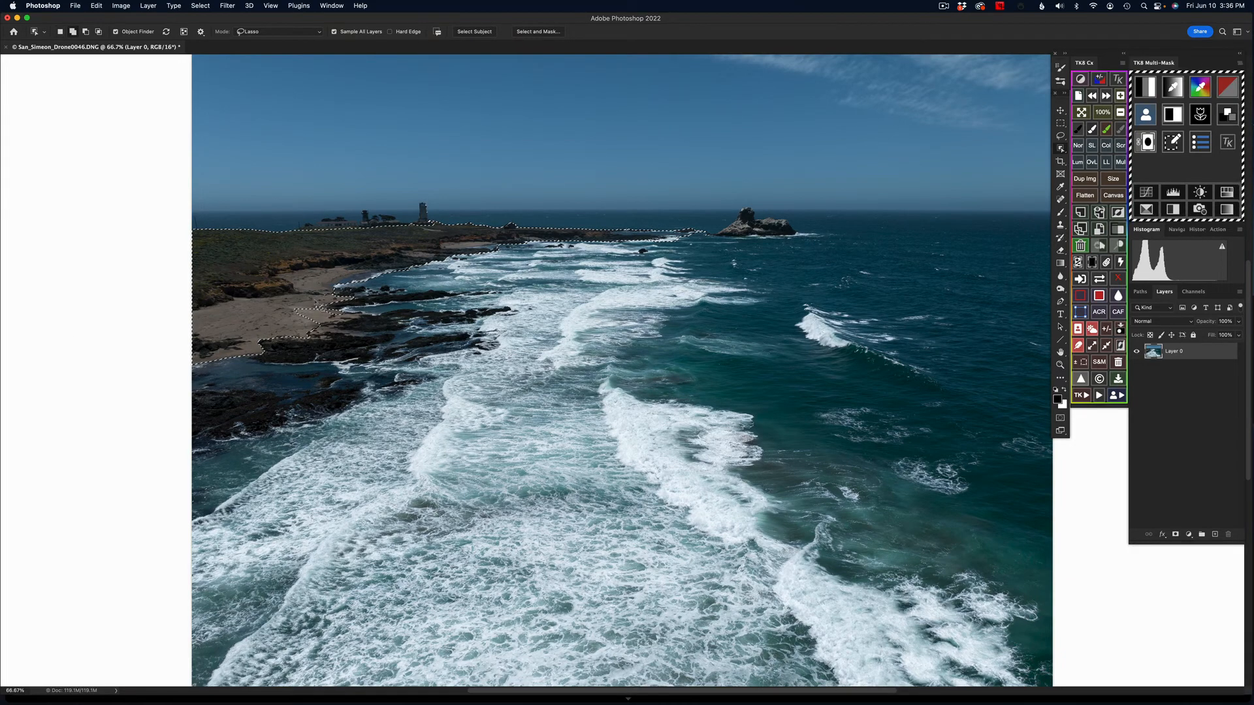
pyautogui.moveTo(314, 302)
pyautogui.mouseDown()
pyautogui.moveTo(296, 300)
pyautogui.moveTo(281, 319)
pyautogui.moveTo(302, 336)
pyautogui.moveTo(348, 339)
pyautogui.moveTo(377, 321)
pyautogui.moveTo(314, 303)
pyautogui.mouseUp()
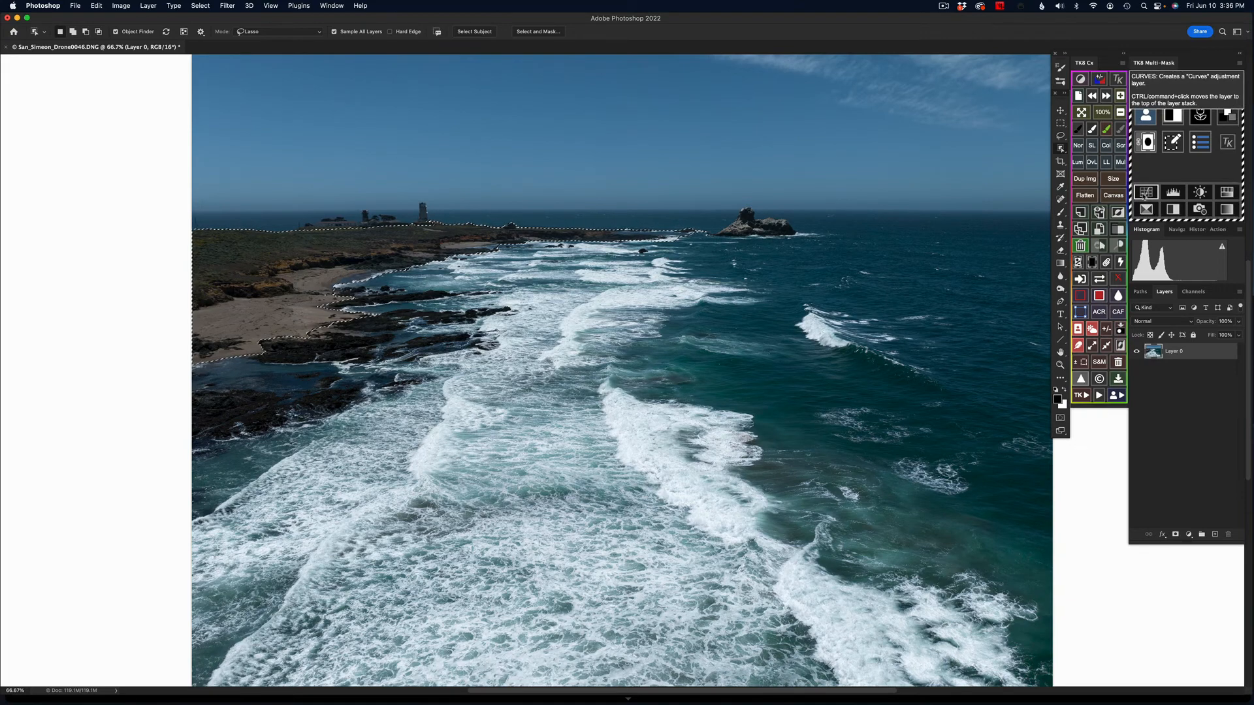
pyautogui.click(97, 6)
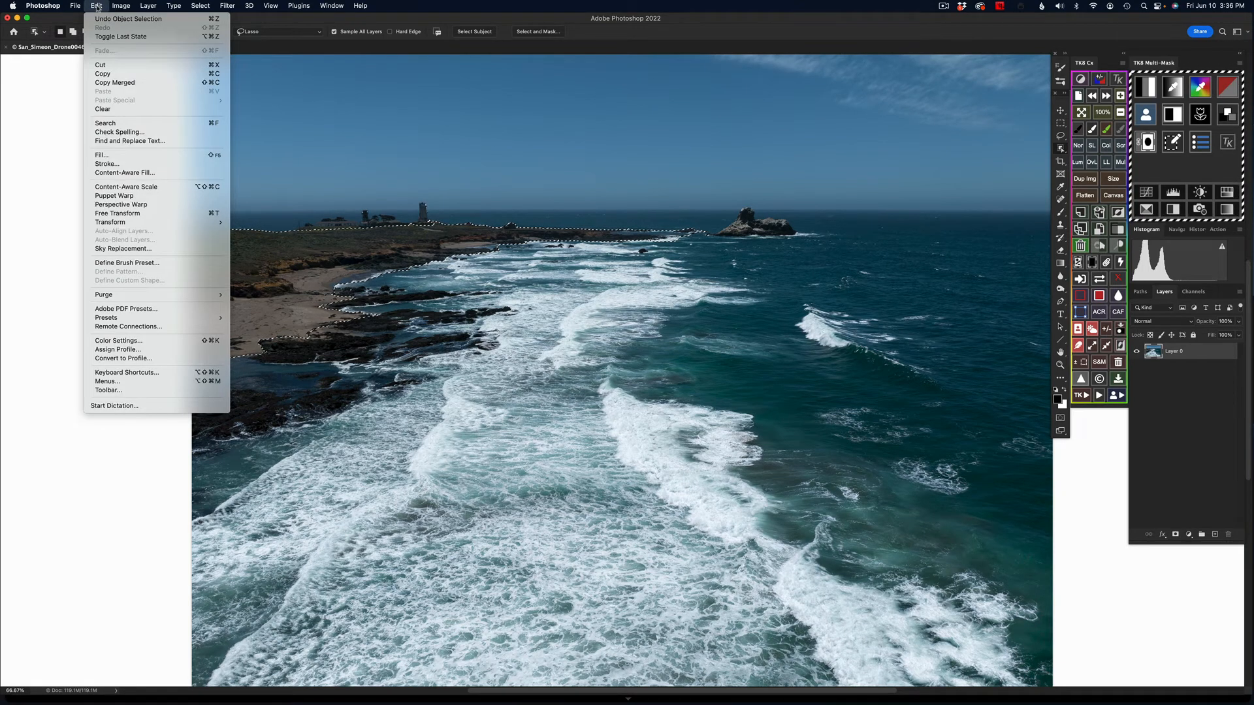
pyautogui.moveTo(123, 7)
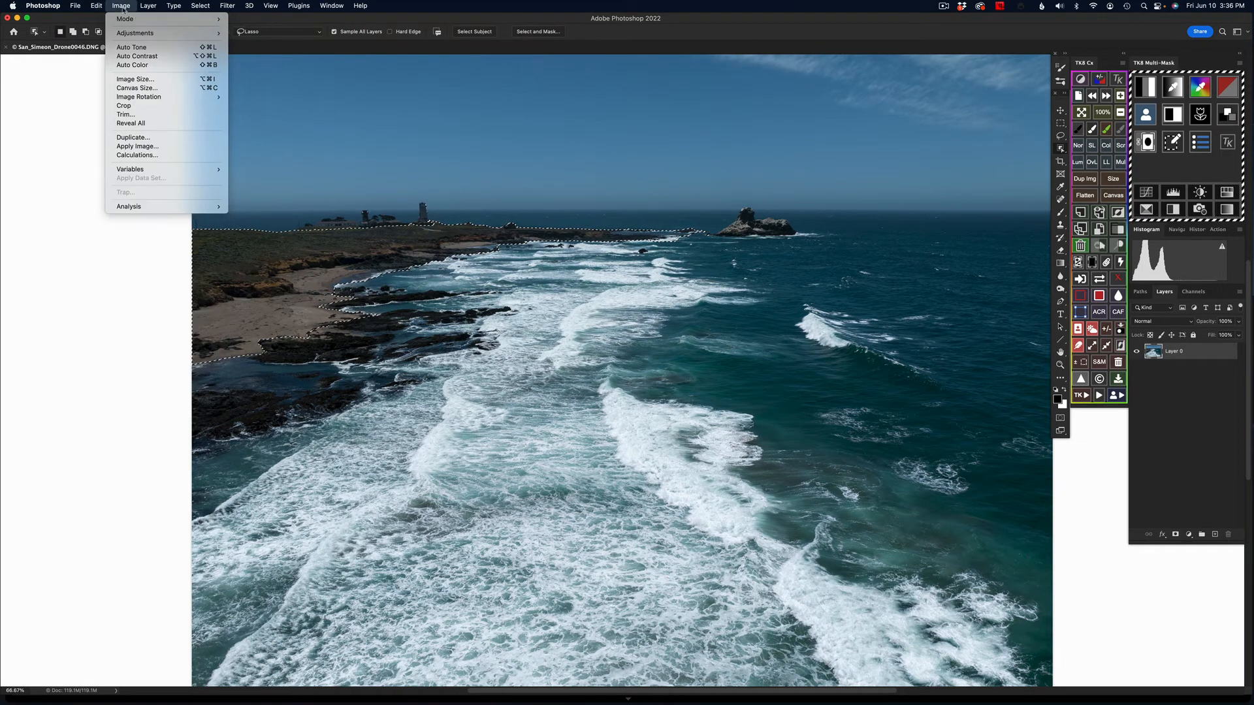
pyautogui.moveTo(132, 33)
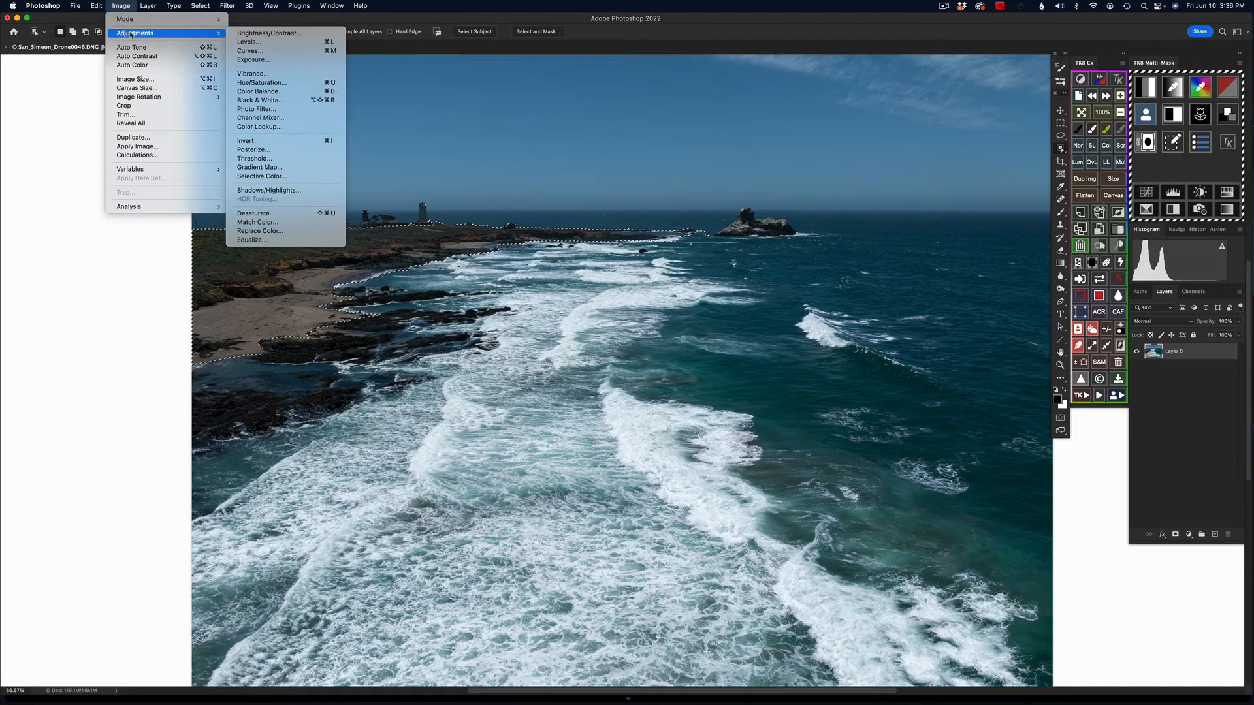
pyautogui.click(88, 241)
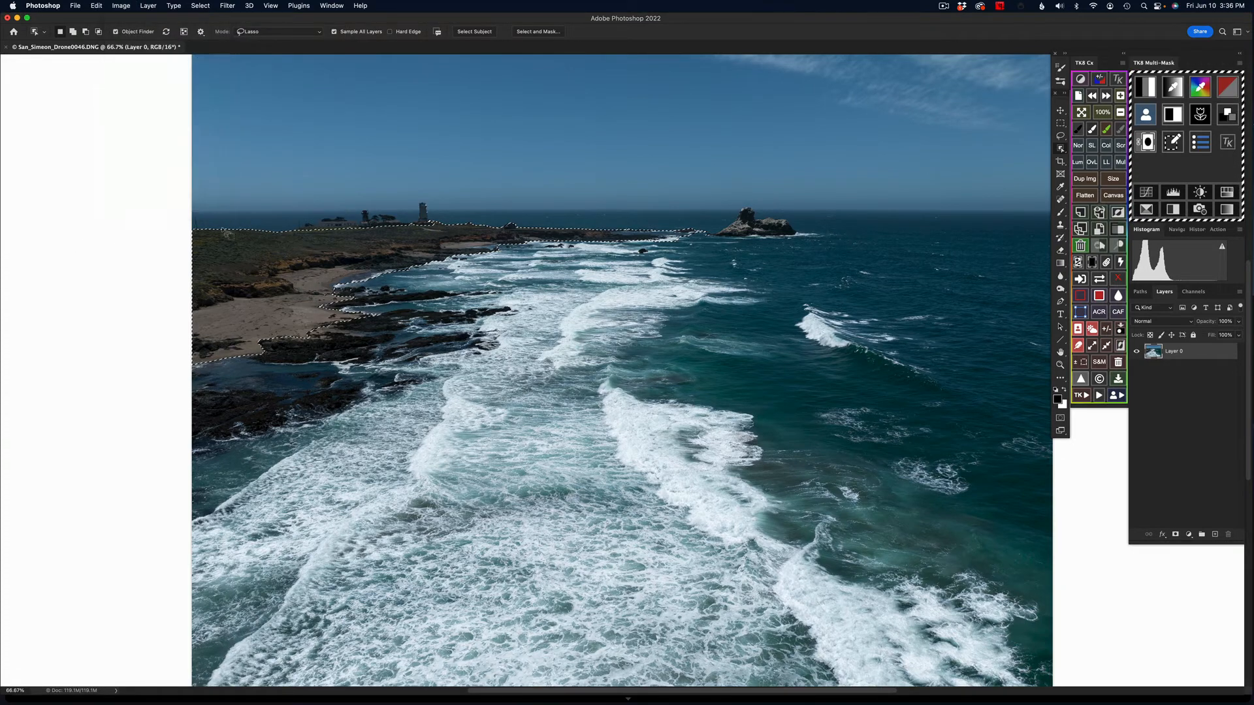
# Step: Create a Curves adjustment layer masked by the headland selection and inspect its mask on the canvas
pyautogui.click(1151, 198)
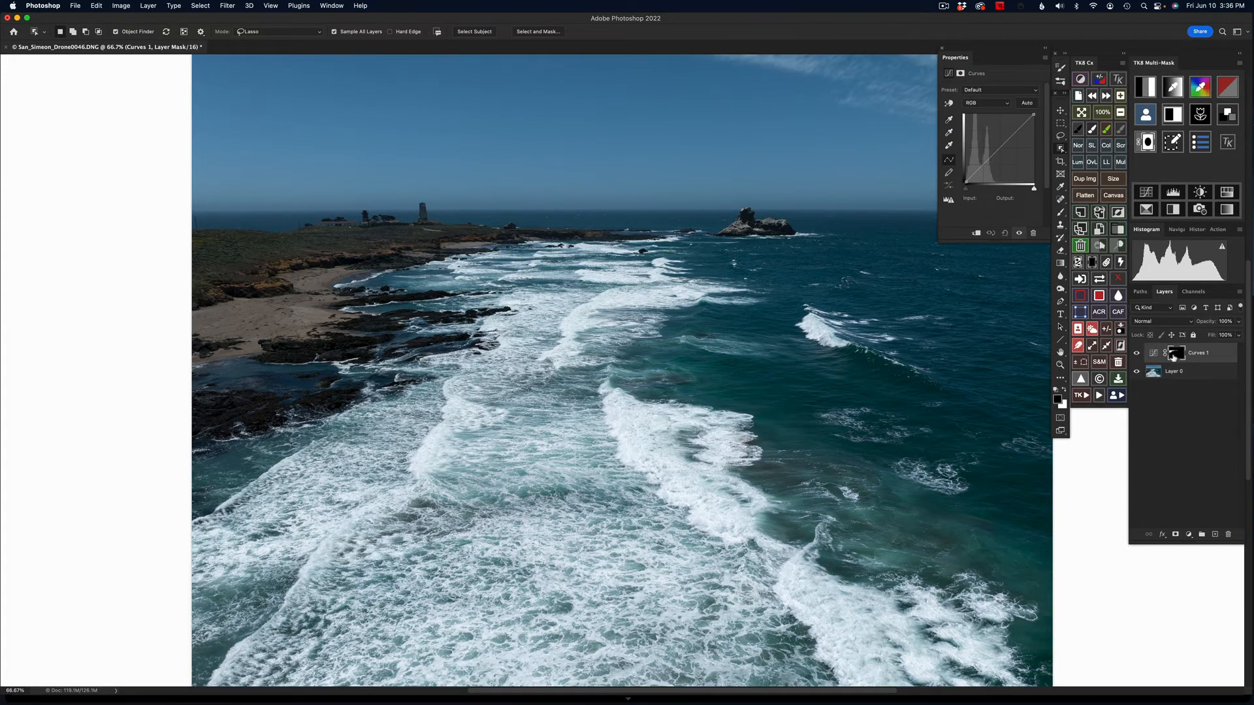
pyautogui.keyDown('alt'); pyautogui.click(1174, 354); pyautogui.keyUp('alt')
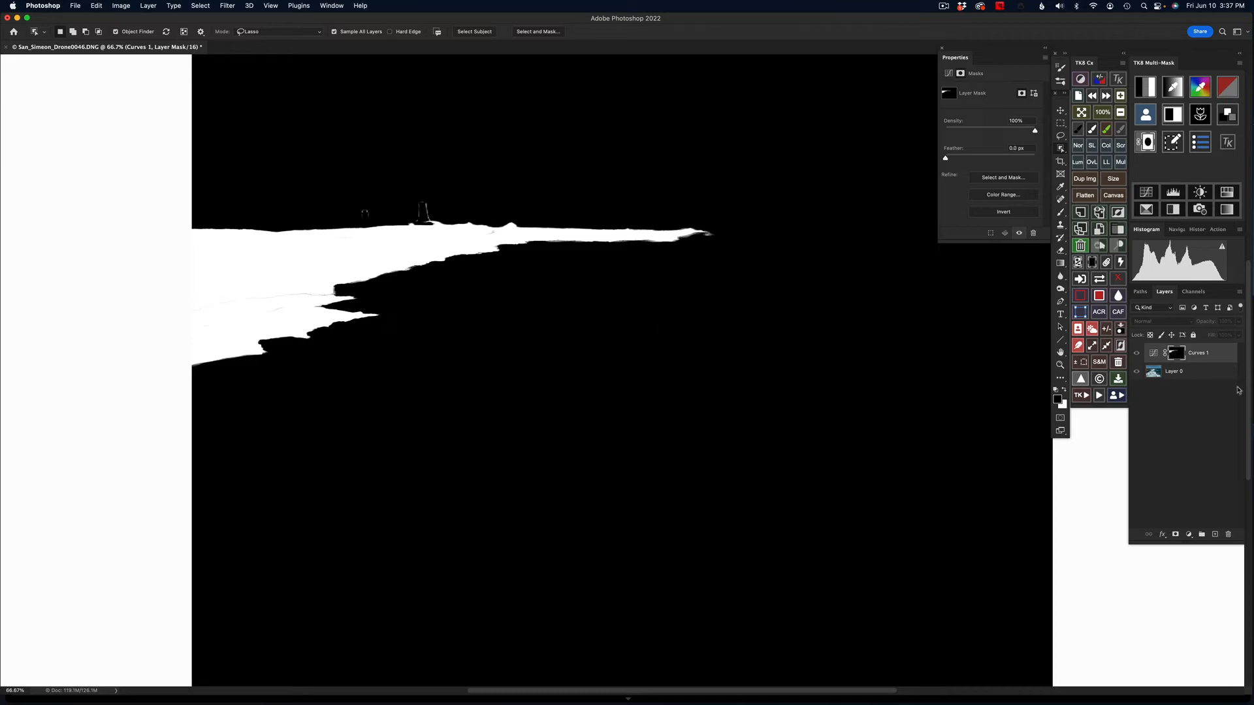
pyautogui.keyDown('alt'); pyautogui.click(1177, 354); pyautogui.keyUp('alt')
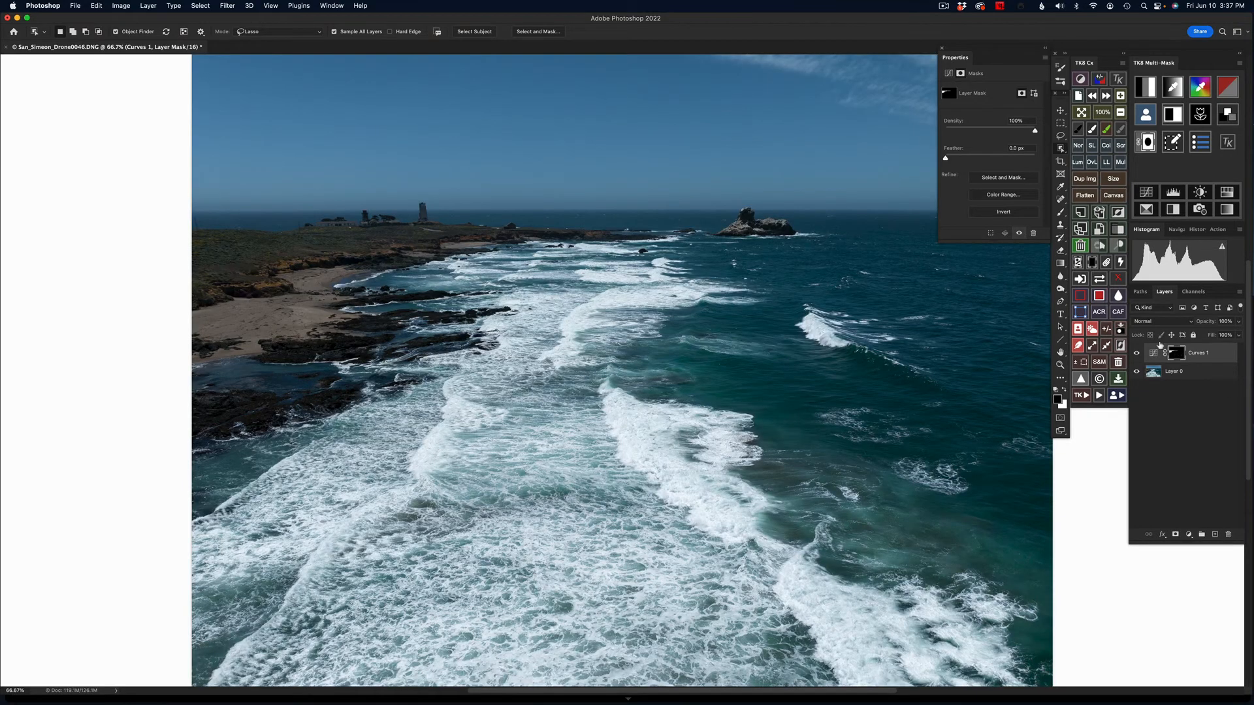
# Step: Brighten the headland by raising the darker midtones of the RGB curve to output 102 and shaping a second, higher point
pyautogui.click(1154, 353)
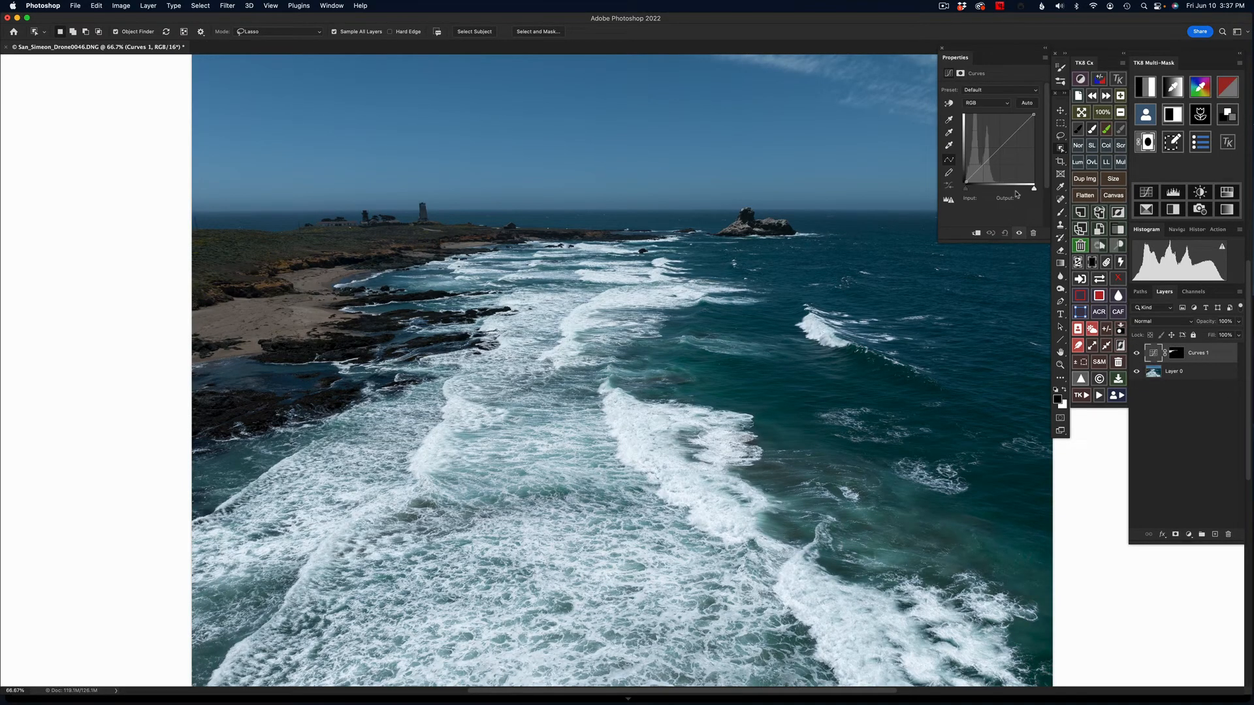
pyautogui.moveTo(989, 157); pyautogui.dragTo(988, 155)
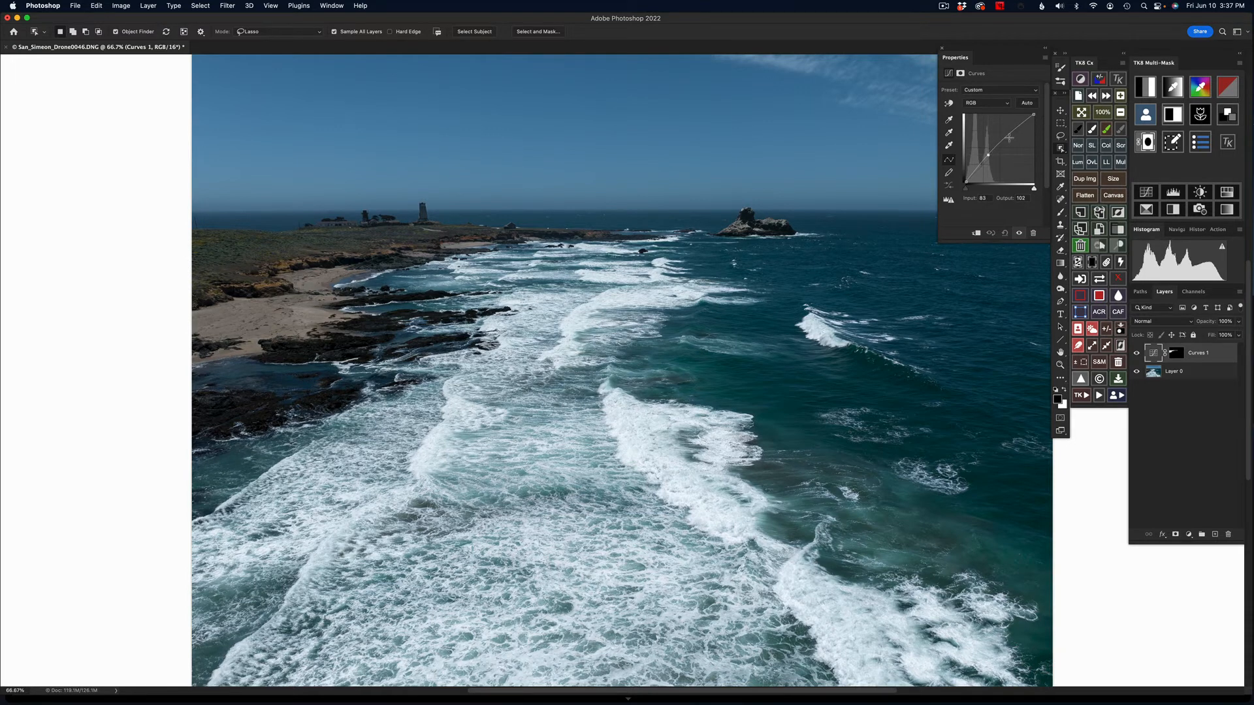
pyautogui.click(1009, 138)
pyautogui.moveTo(1010, 138); pyautogui.dragTo(1001, 137)
pyautogui.moveTo(1001, 138); pyautogui.dragTo(1000, 138)
# Step: Add a Hue/Saturation adjustment layer and replace its mask with a copy of the Curves layer's headland mask
pyautogui.click(1228, 193)
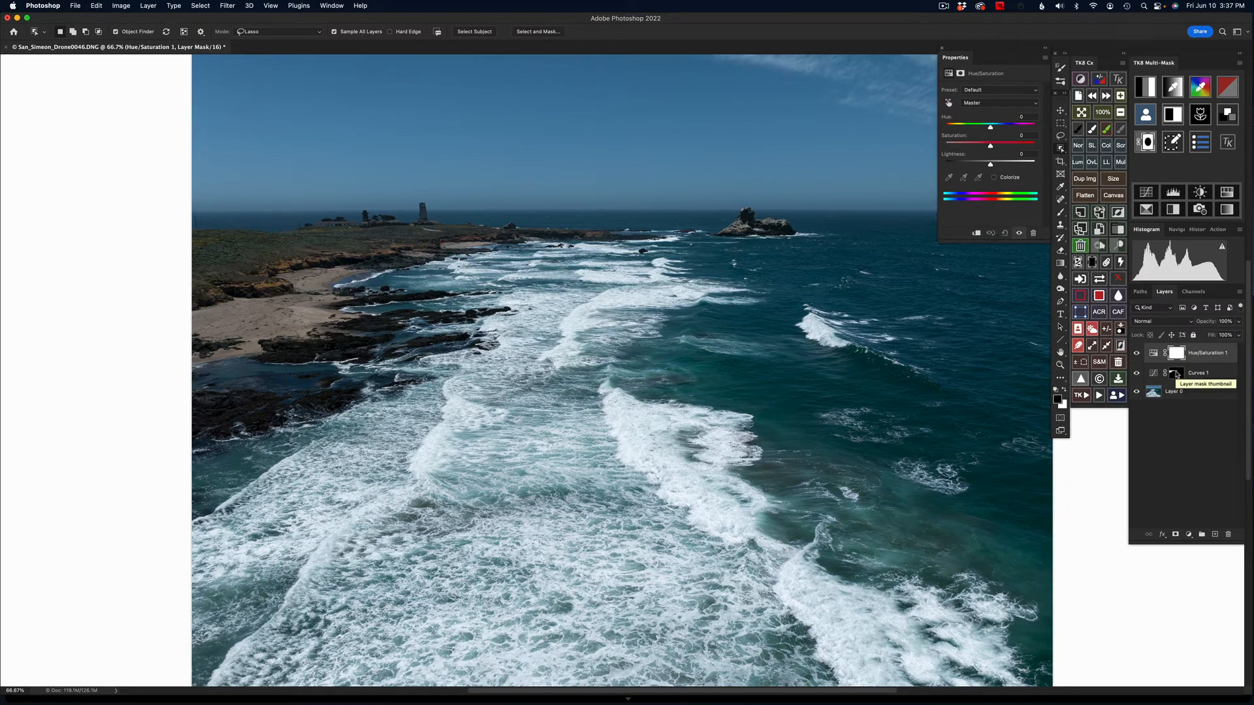
pyautogui.moveTo(1177, 375); pyautogui.dragTo(1172, 358)
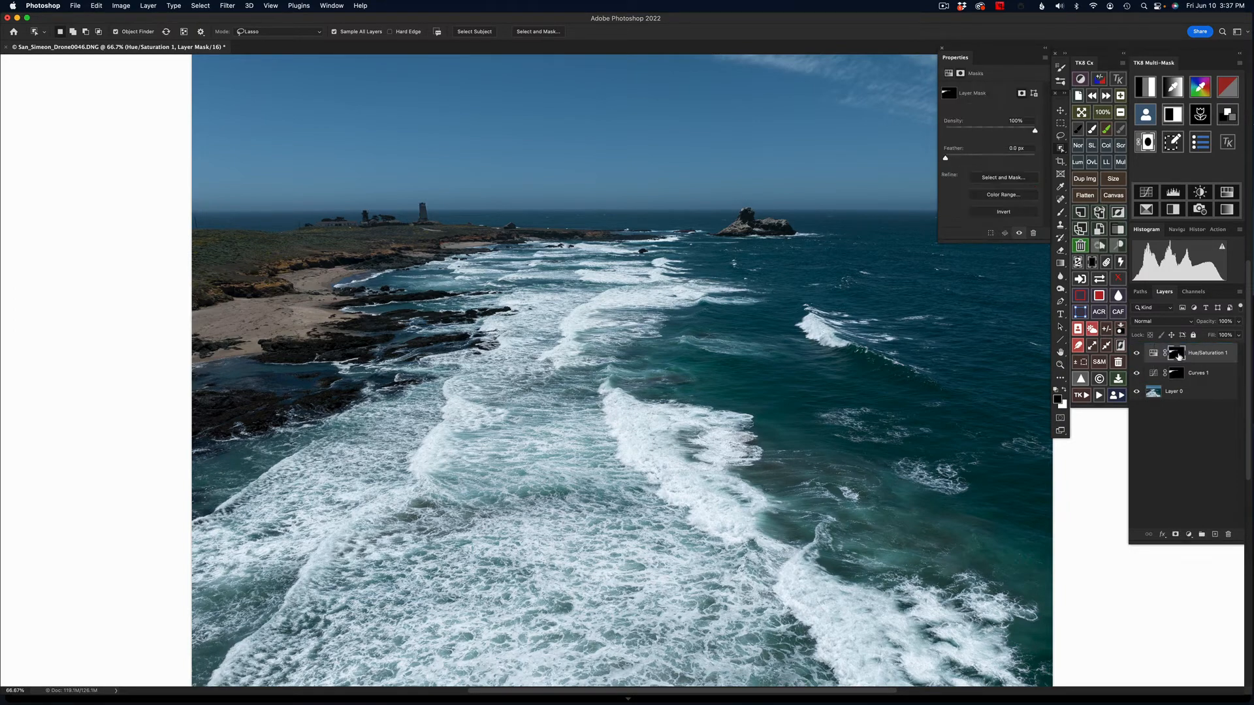
pyautogui.click(1154, 353)
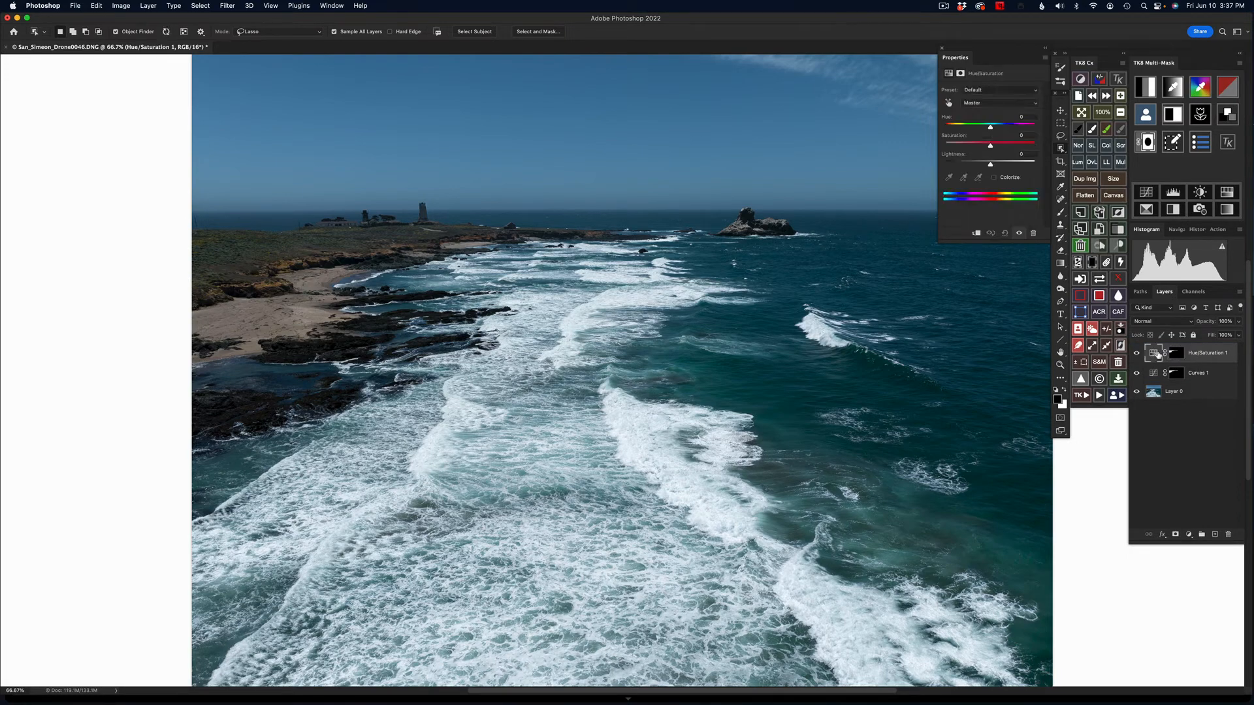
# Step: Increase the saturation of the sand and grass with the Hue/Saturation layer's on-image targeted adjustment
pyautogui.click(951, 103)
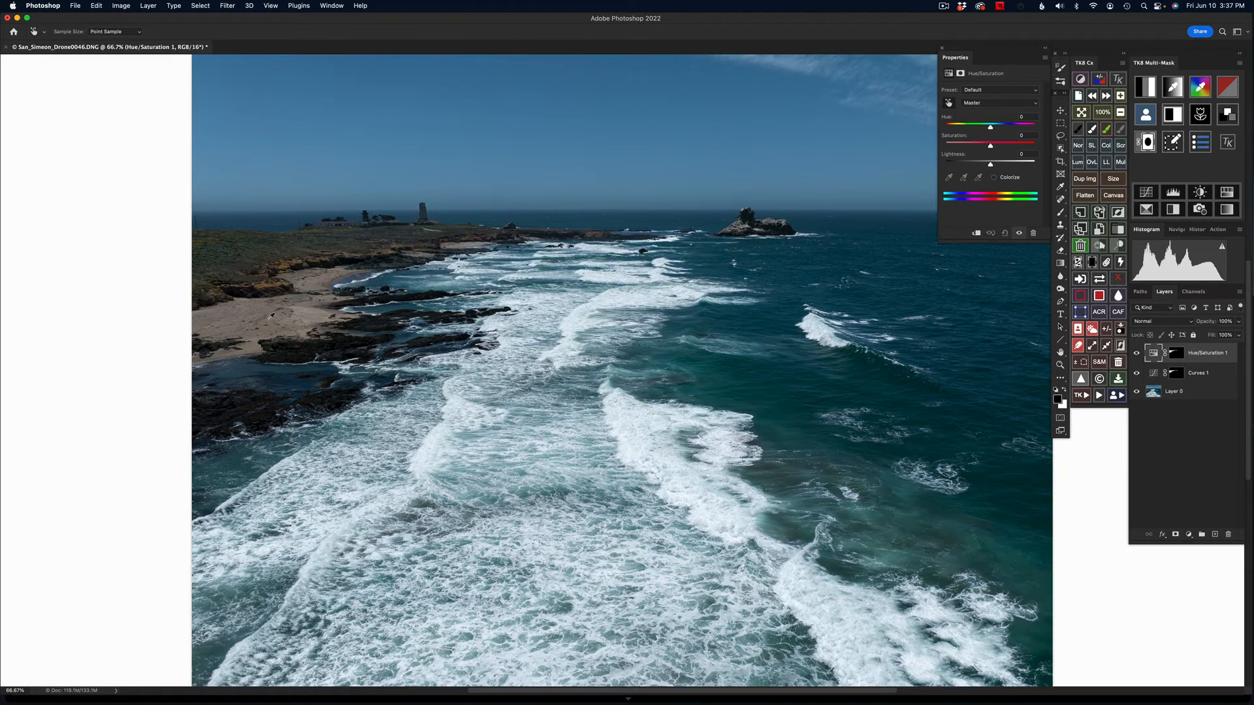
pyautogui.click(255, 322)
pyautogui.moveTo(254, 321)
pyautogui.mouseDown()
pyautogui.moveTo(290, 321)
pyautogui.moveTo(258, 315)
pyautogui.mouseUp()
pyautogui.moveTo(263, 246)
pyautogui.mouseDown()
pyautogui.moveTo(288, 254)
pyautogui.moveTo(256, 265)
pyautogui.moveTo(262, 246)
pyautogui.mouseUp()
pyautogui.click(1028, 135)
# Step: Raise the saturation of the Reds range on the Hue/Saturation layer and close its properties
pyautogui.click(979, 103)
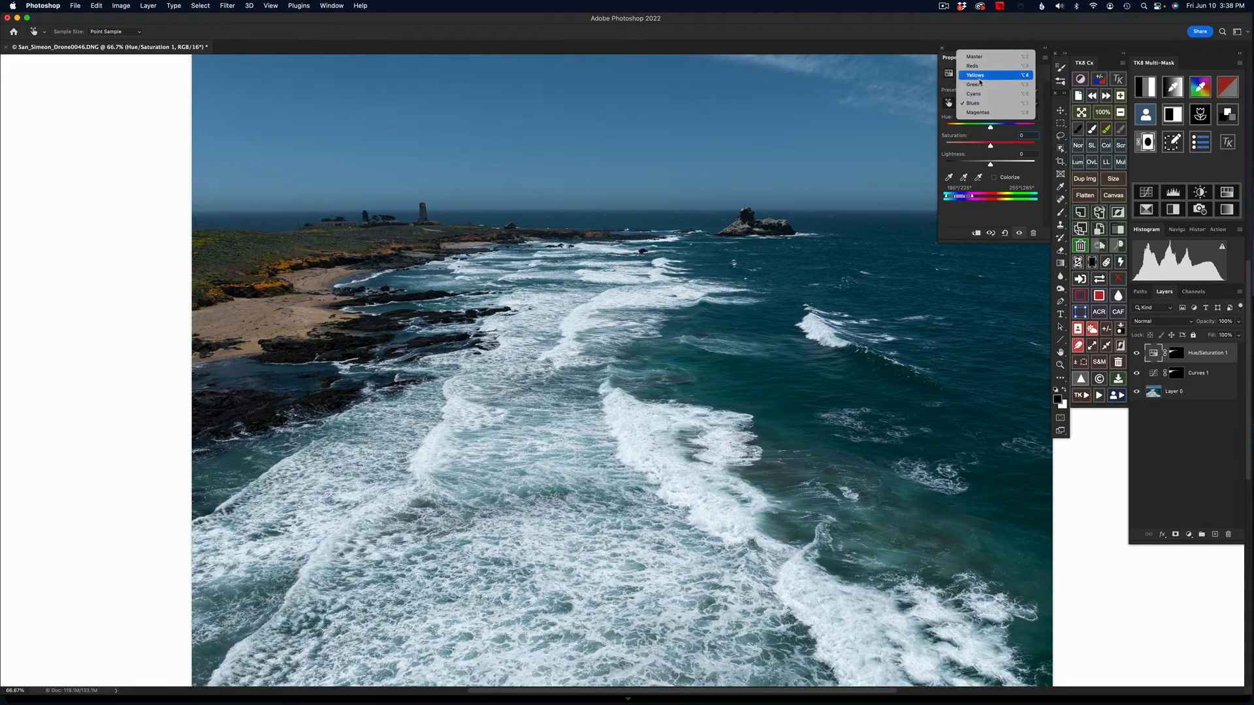
pyautogui.click(962, 67)
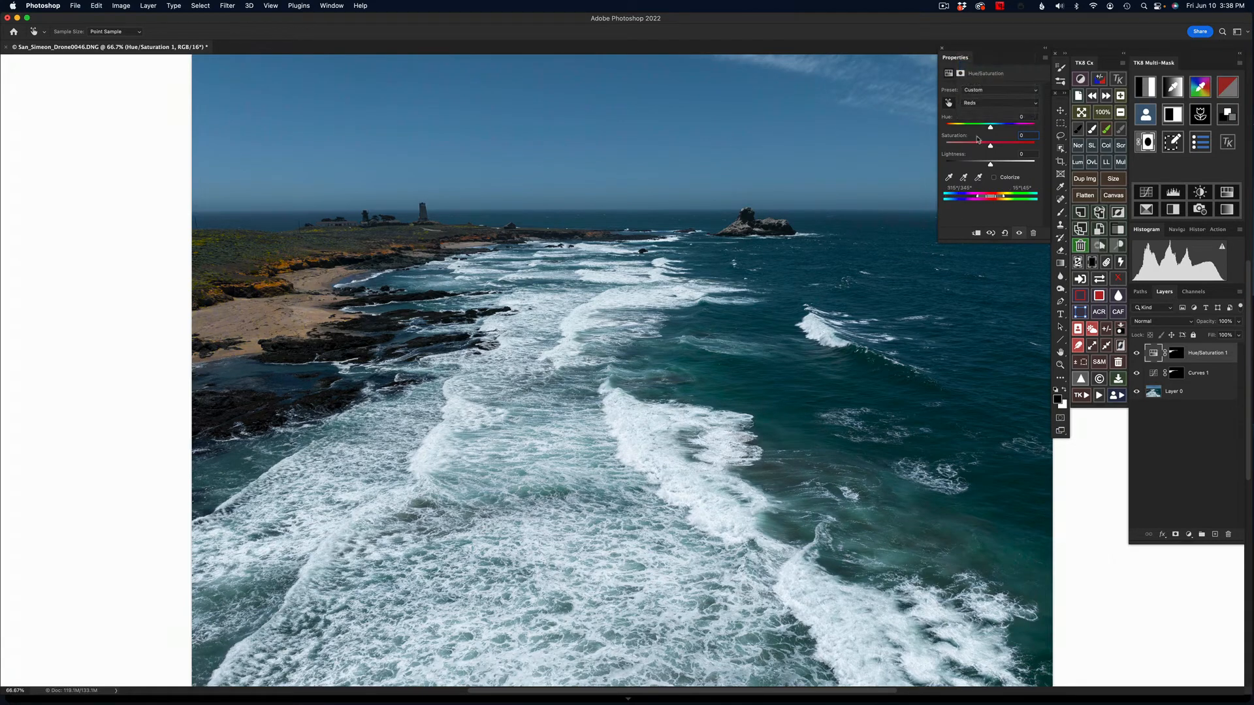
pyautogui.moveTo(990, 145)
pyautogui.mouseDown()
pyautogui.moveTo(1021, 152)
pyautogui.moveTo(1009, 153)
pyautogui.mouseUp()
pyautogui.click(941, 50)
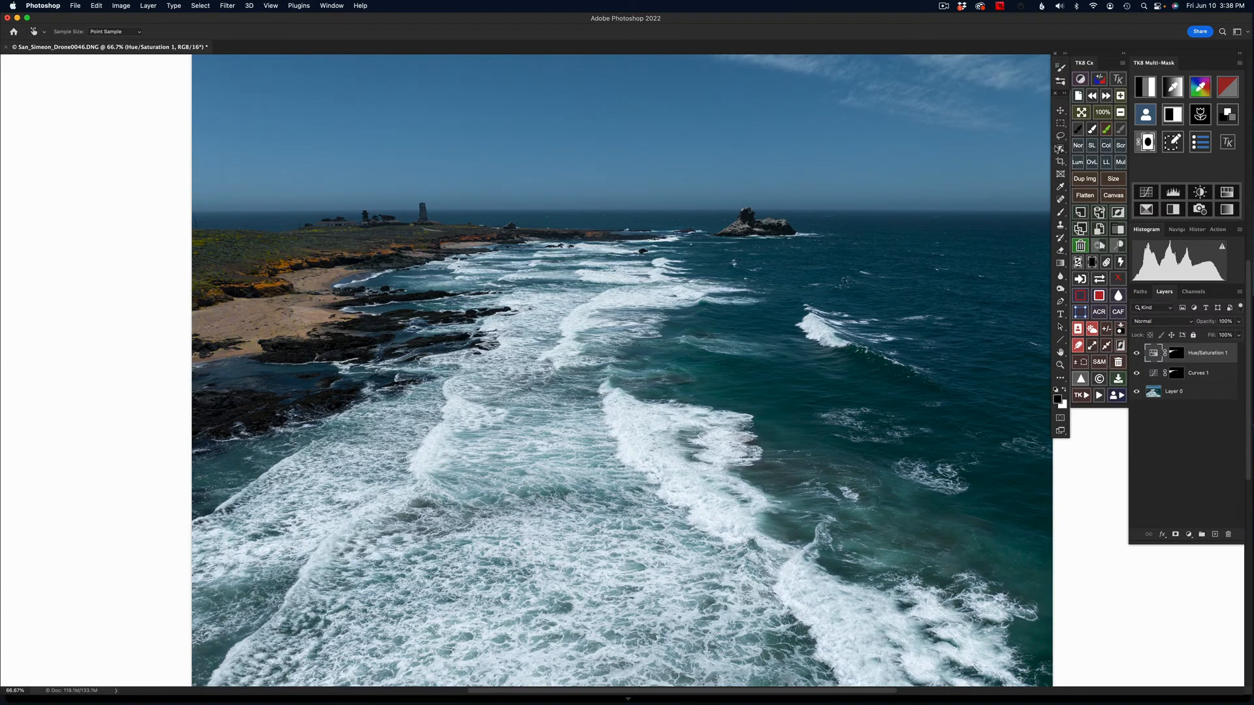
# Step: Select the lighthouse and nearby buildings and trees on the headland with the Object Selection tool in Rectangle mode
pyautogui.click(1062, 149)
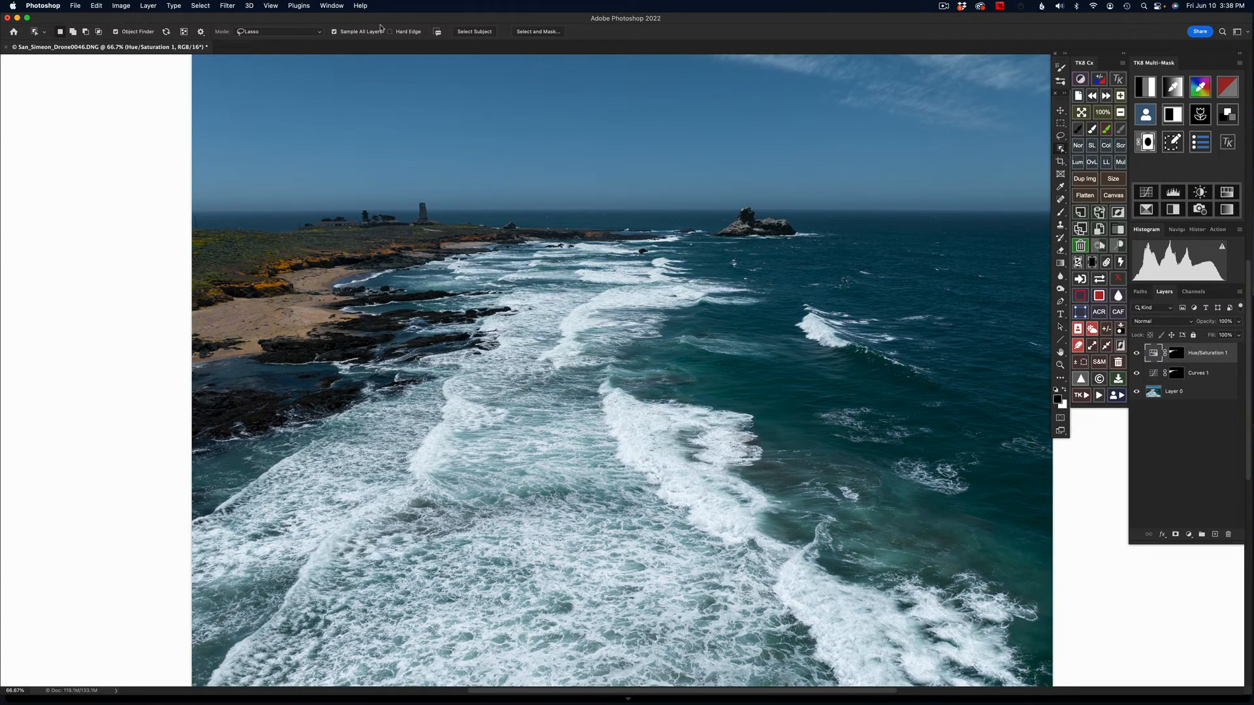
pyautogui.click(281, 31)
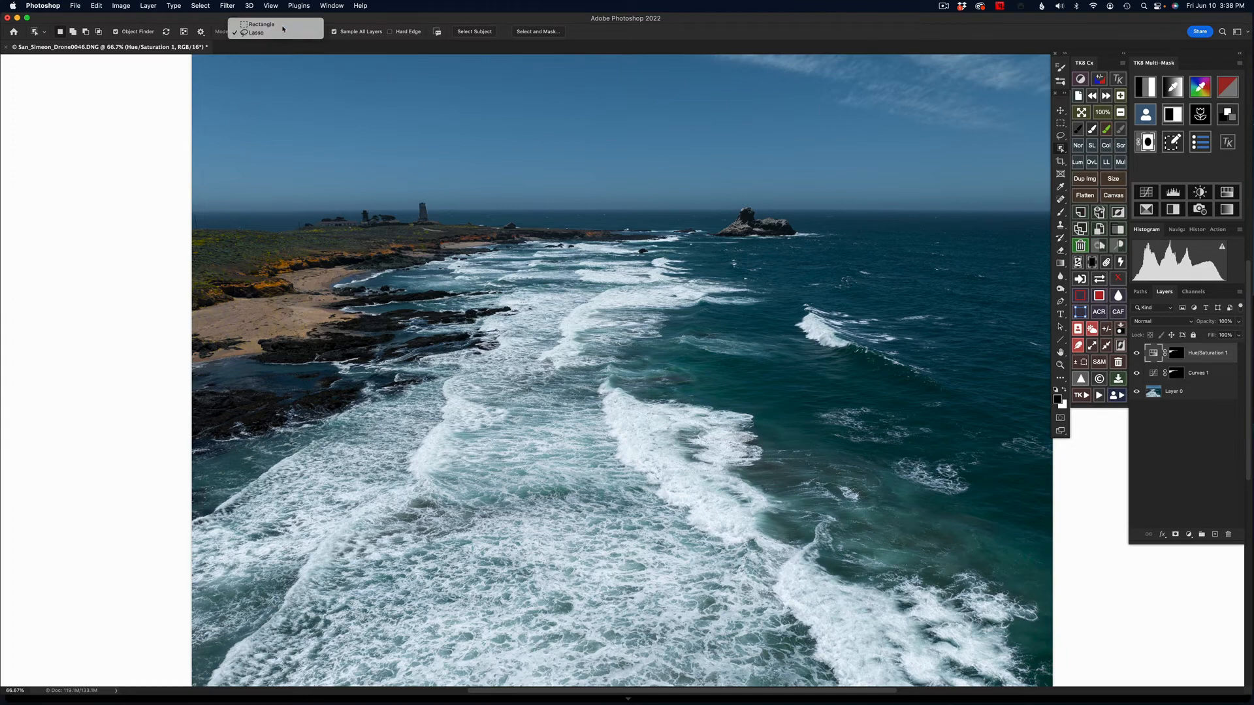
pyautogui.click(261, 22)
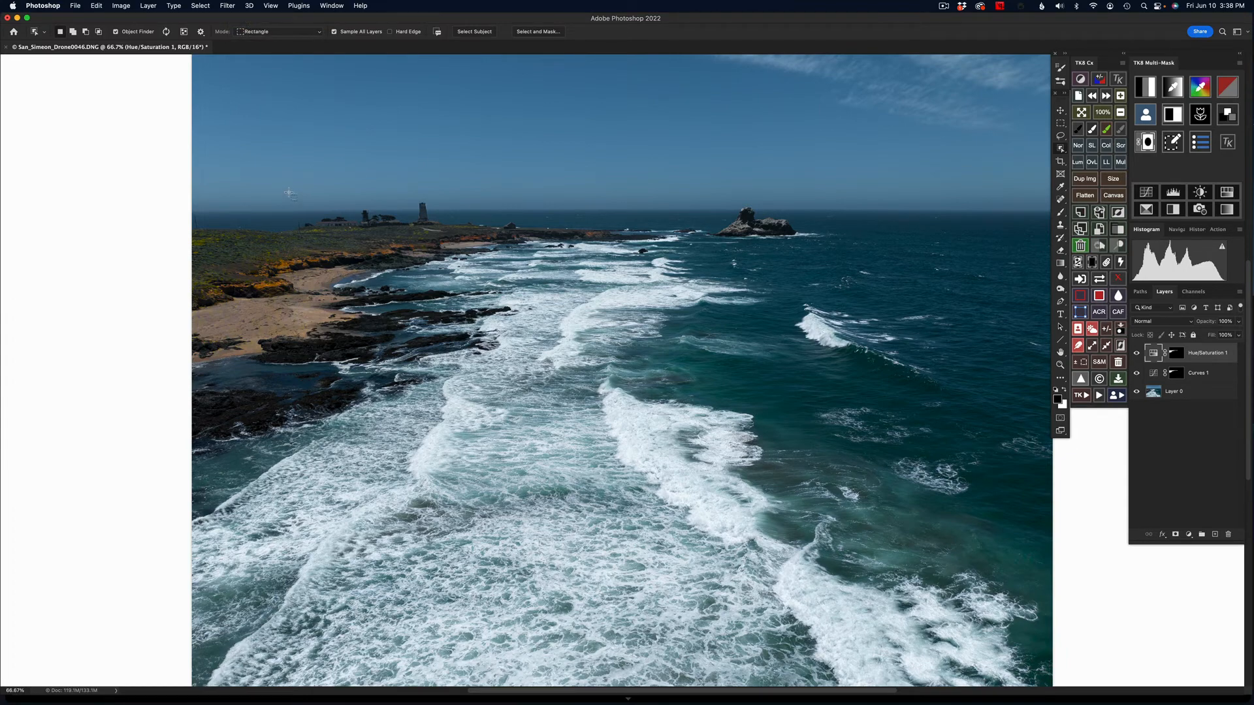
pyautogui.moveTo(288, 192); pyautogui.dragTo(438, 233)
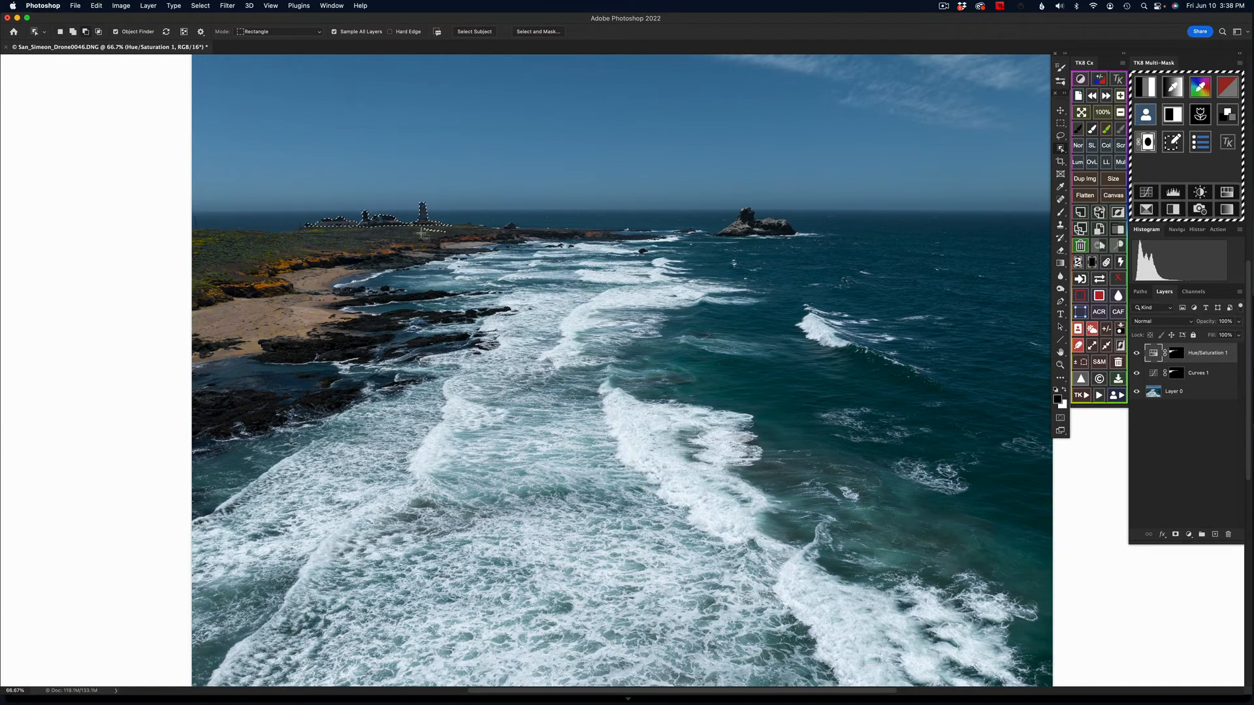
# Step: Refine the selection on the ground just below the lighthouse with the Object Selection tool, changing its mode from Rectangle to Lasso
pyautogui.moveTo(424, 235); pyautogui.dragTo(444, 237)
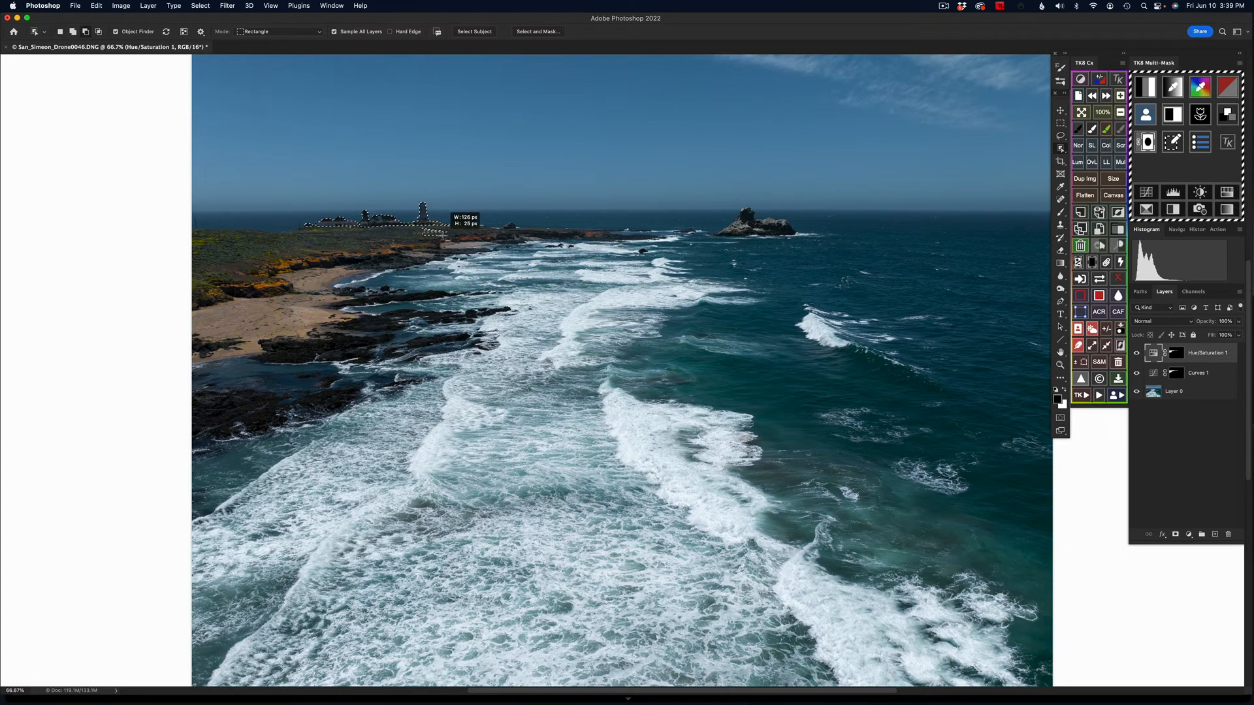
pyautogui.click(642, 258)
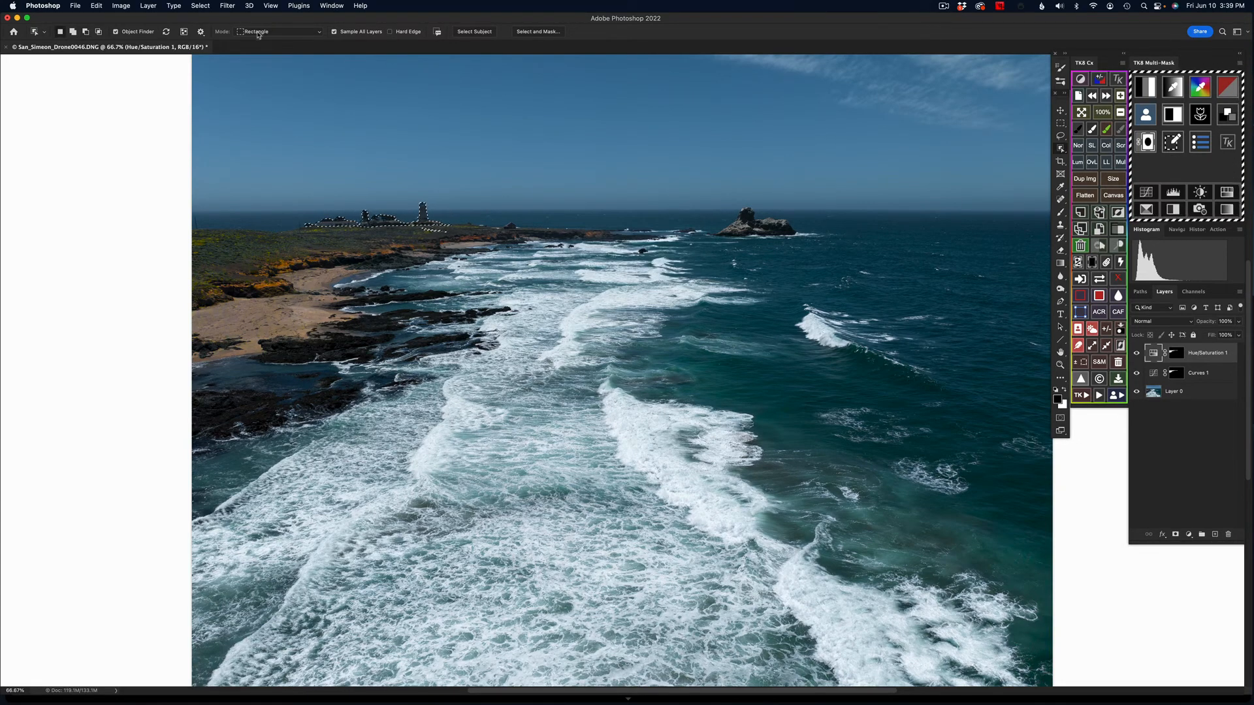
pyautogui.click(278, 31)
pyautogui.click(261, 41)
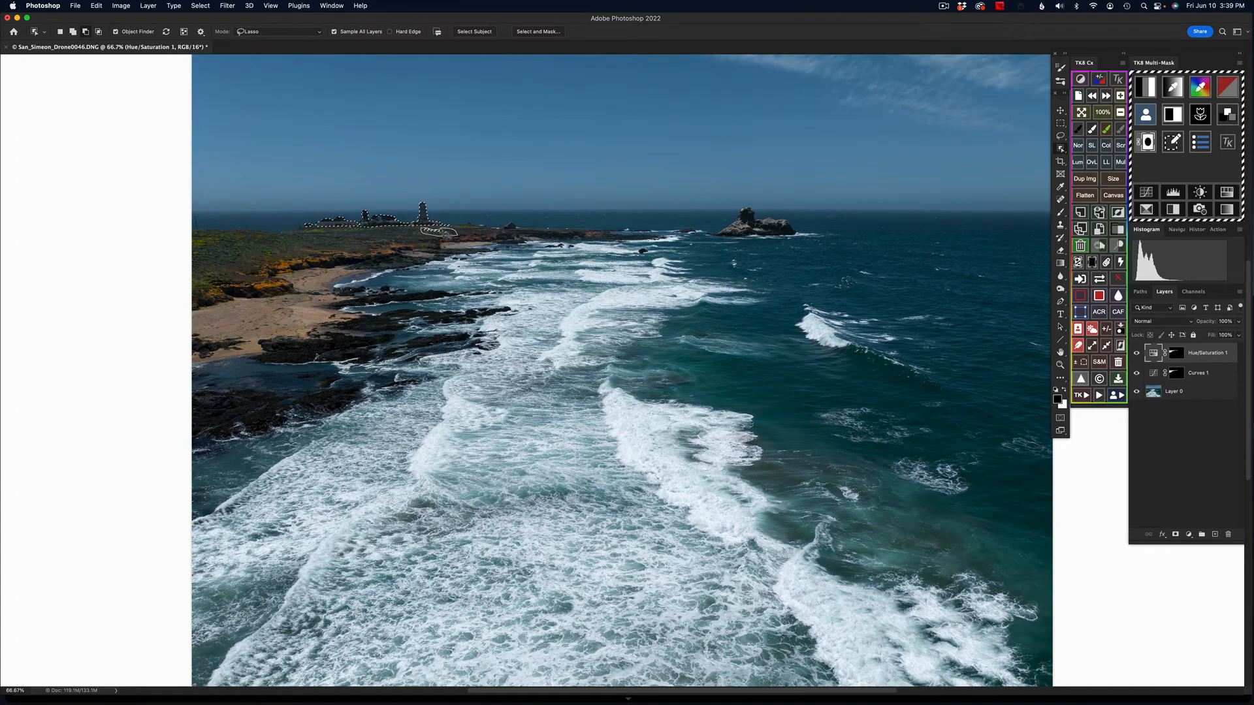
pyautogui.moveTo(450, 233); pyautogui.dragTo(423, 229)
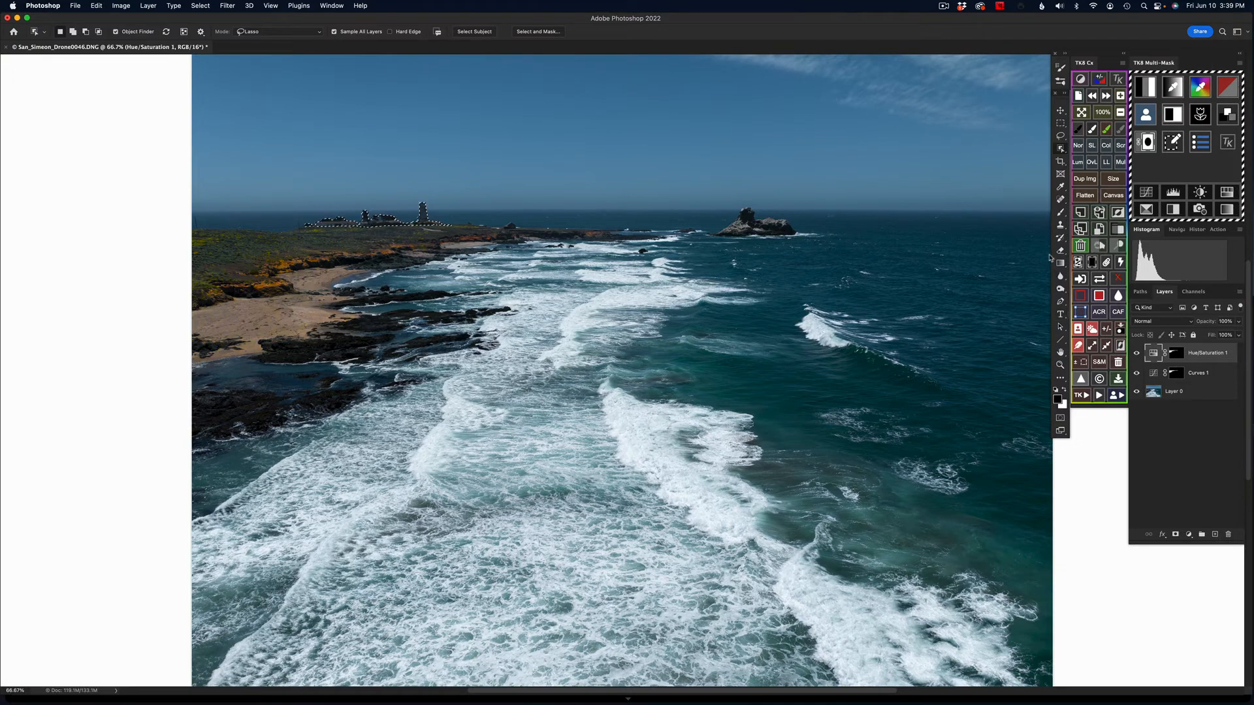
# Step: Brighten the selected lighthouse area with a masked Levels adjustment layer, setting midtones to 1.12 and the white input to 219, and close its properties
pyautogui.click(1171, 196)
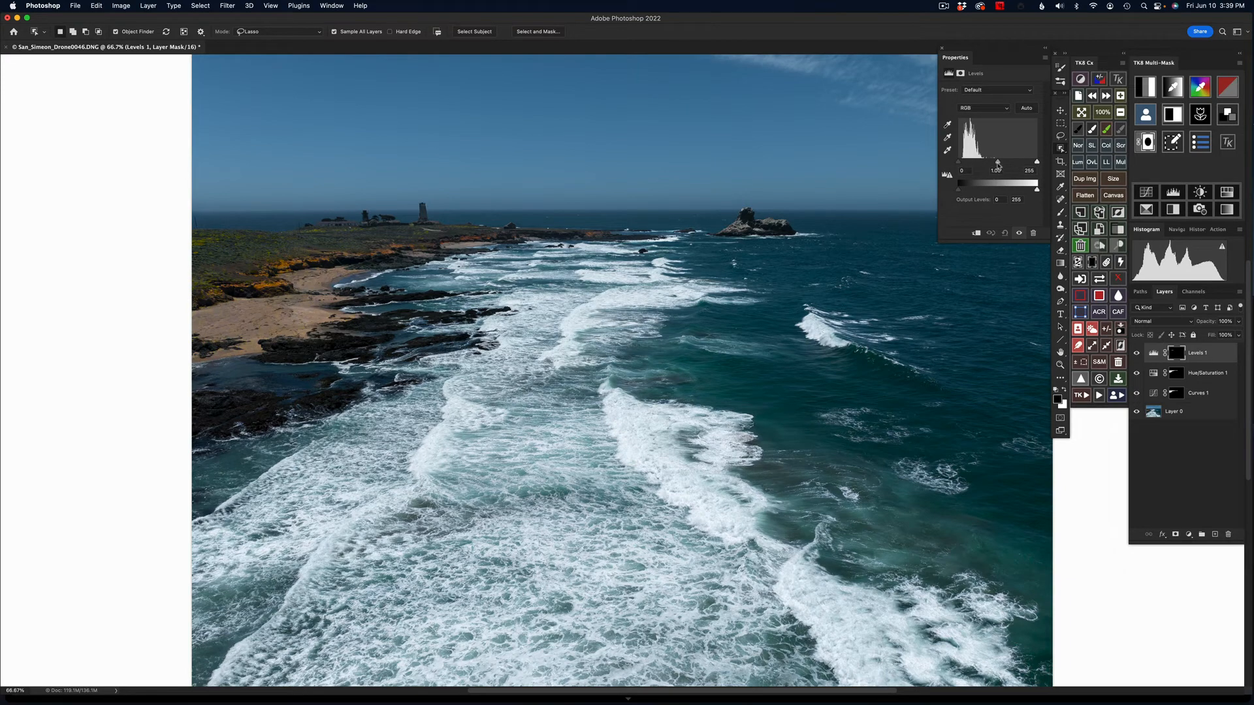
pyautogui.moveTo(997, 162)
pyautogui.mouseDown()
pyautogui.moveTo(1024, 162)
pyautogui.moveTo(982, 166)
pyautogui.moveTo(996, 168)
pyautogui.mouseUp()
pyautogui.moveTo(1032, 164); pyautogui.dragTo(1025, 164)
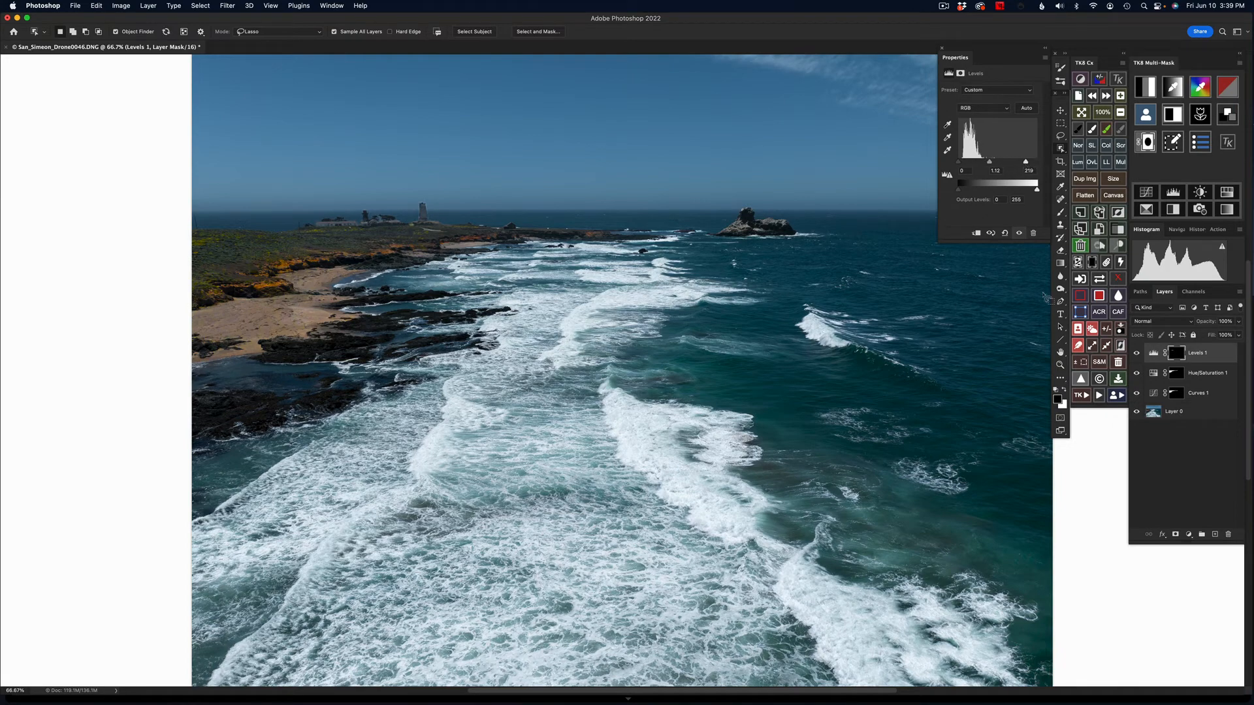
pyautogui.click(944, 51)
# Step: Compare the image with and without the Levels, Hue/Saturation and Curves adjustments by toggling layer visibility, leaving all layers visible
pyautogui.click(1137, 353)
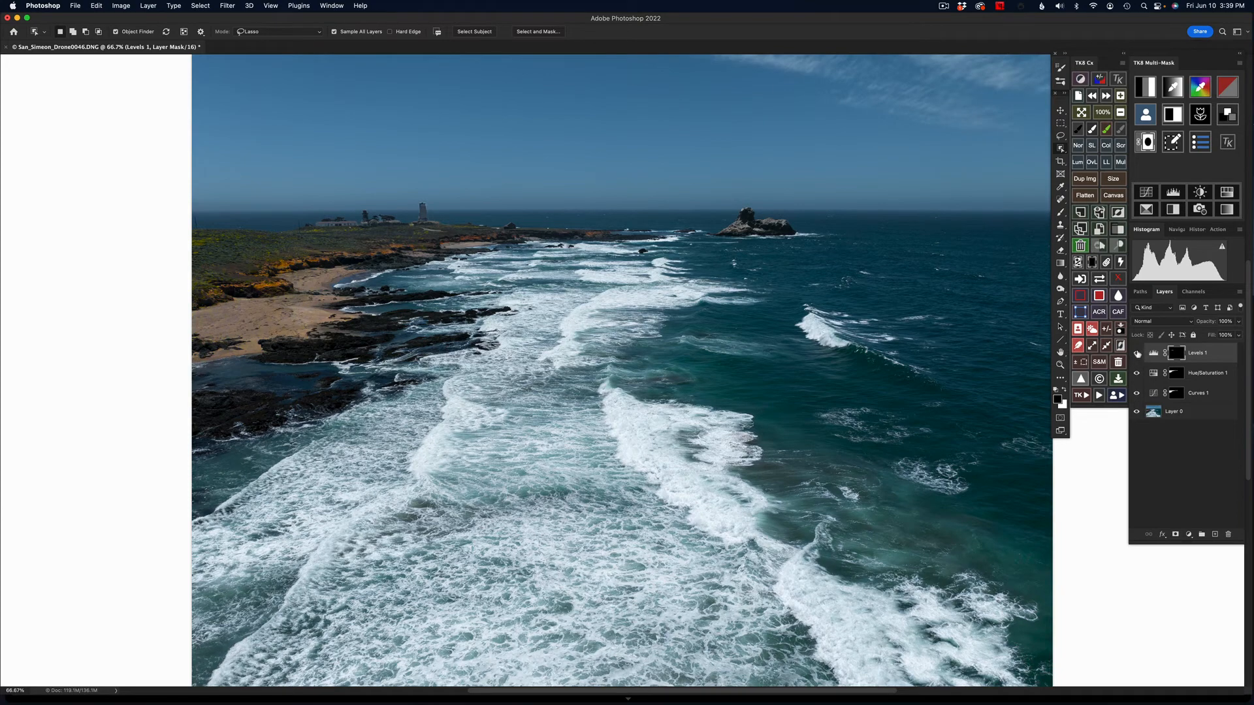
pyautogui.click(1137, 356)
pyautogui.click(1137, 354)
pyautogui.click(1136, 373)
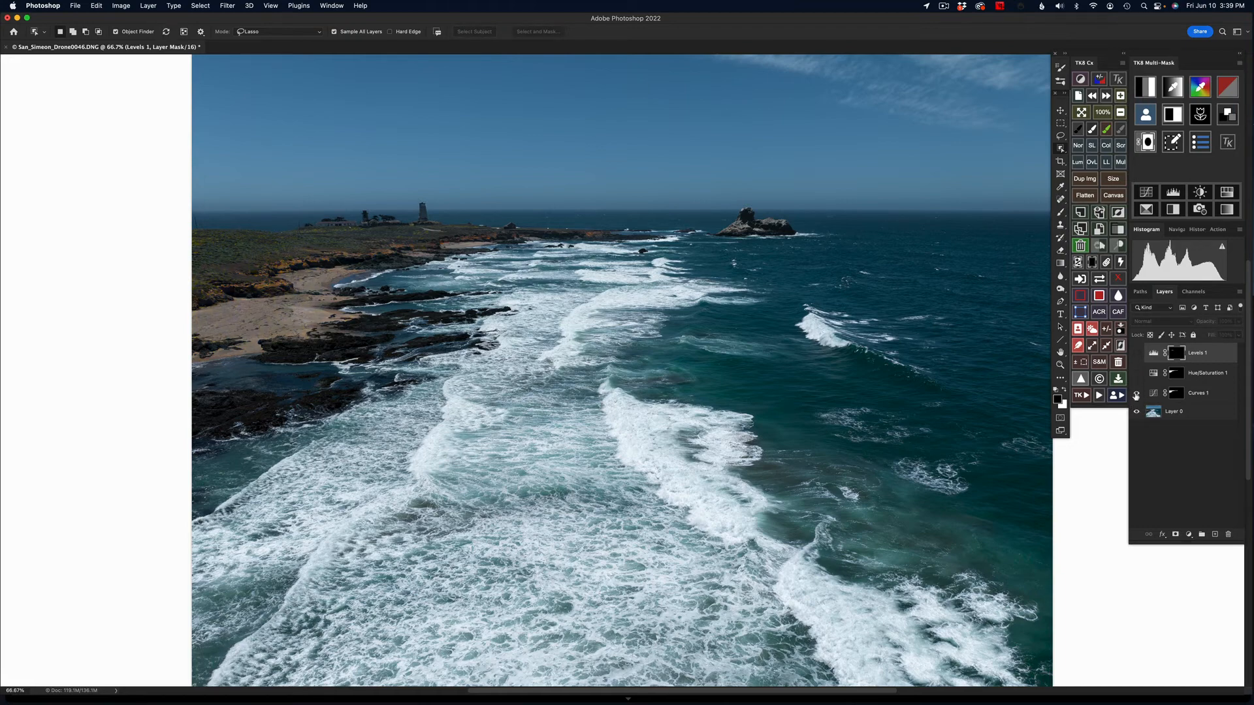
pyautogui.click(1136, 394)
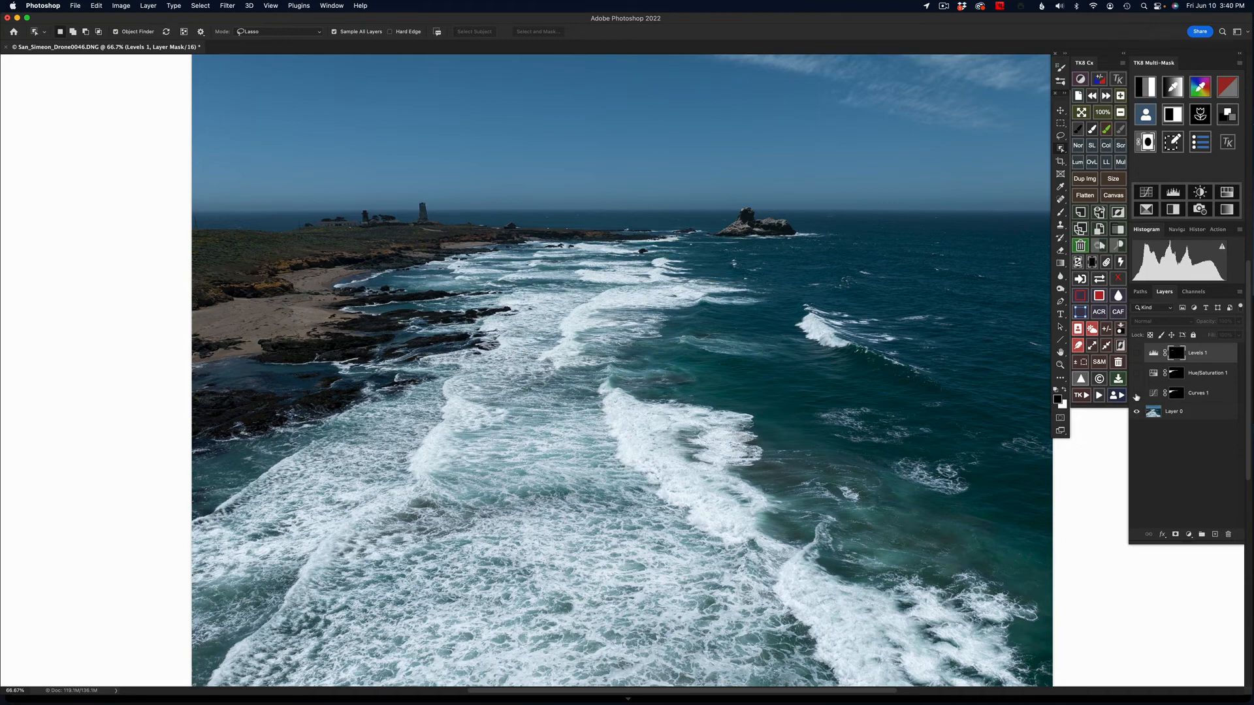
pyautogui.click(1136, 394)
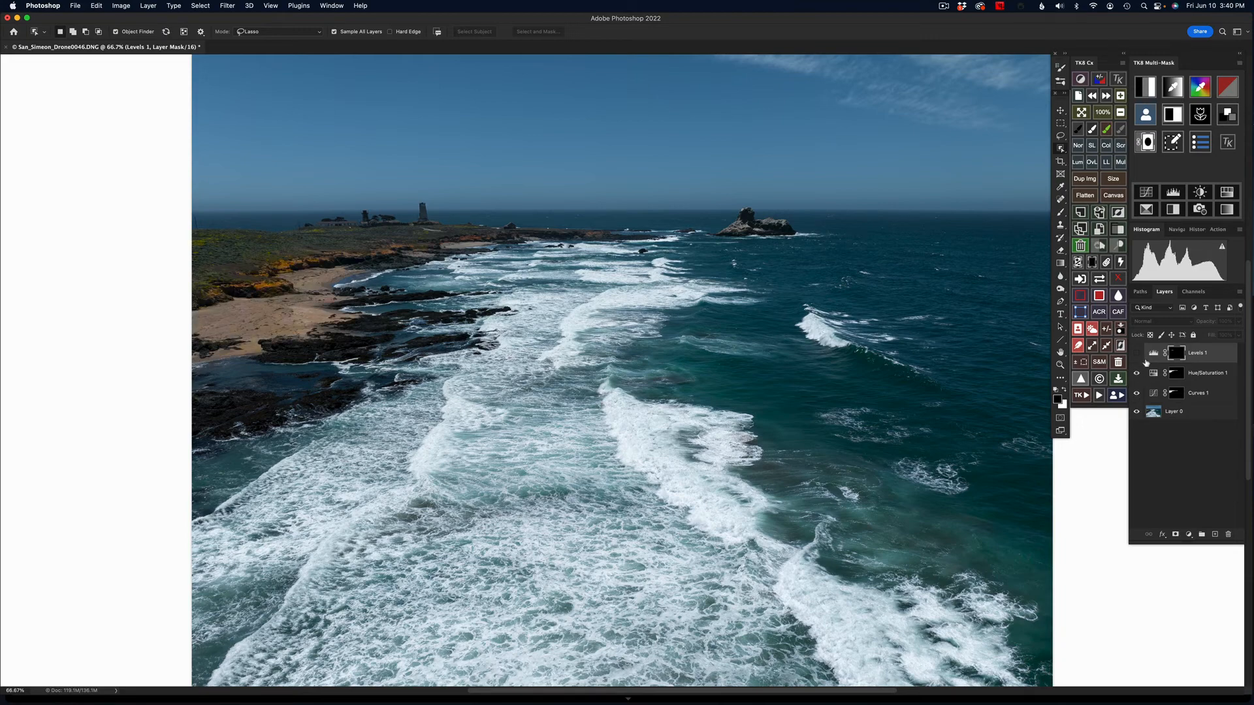
pyautogui.click(1137, 354)
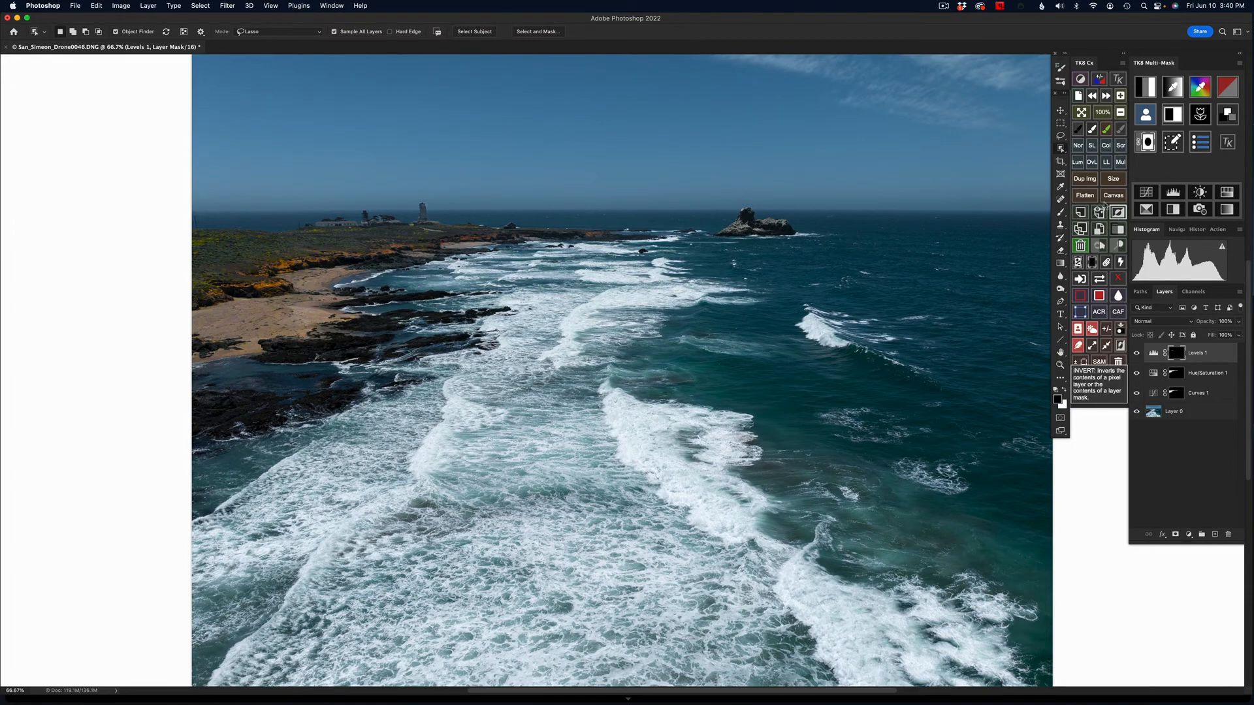
# Step: Flatten all layers into a single Background and show the whole image at 50% zoom
pyautogui.click(1086, 195)
pyautogui.scroll(3, 964, 253)
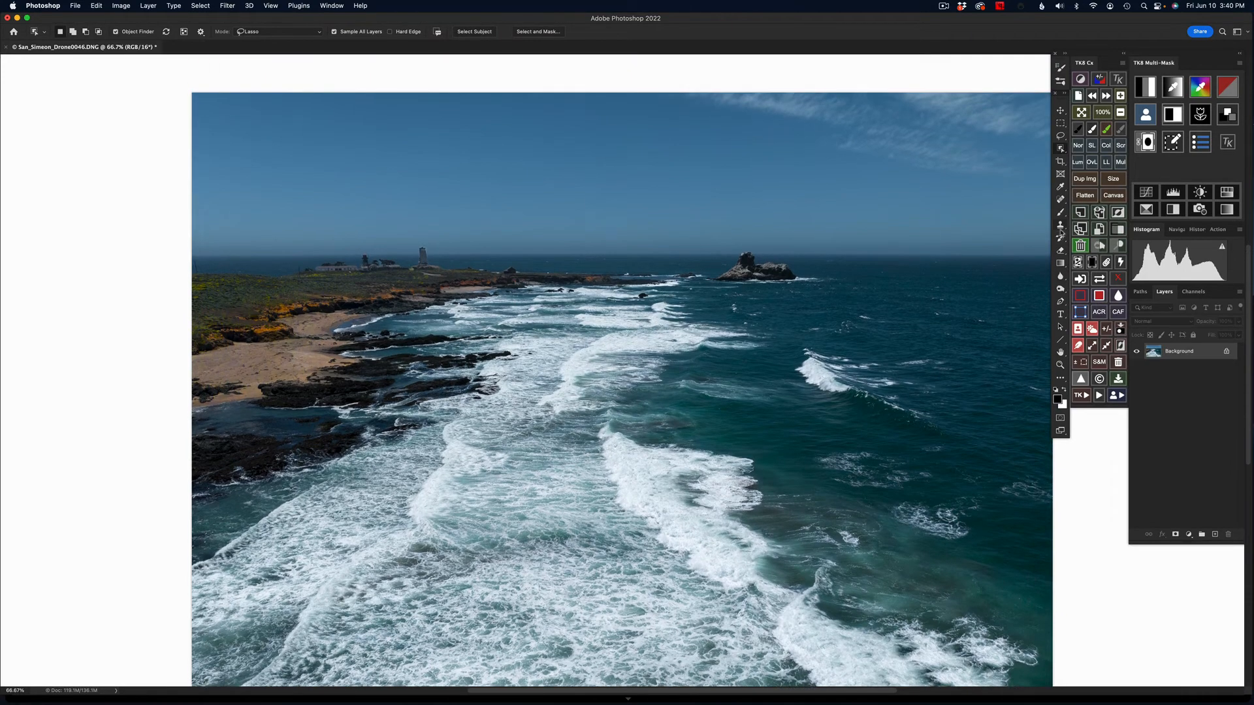
pyautogui.scroll(-2, 840, 290)
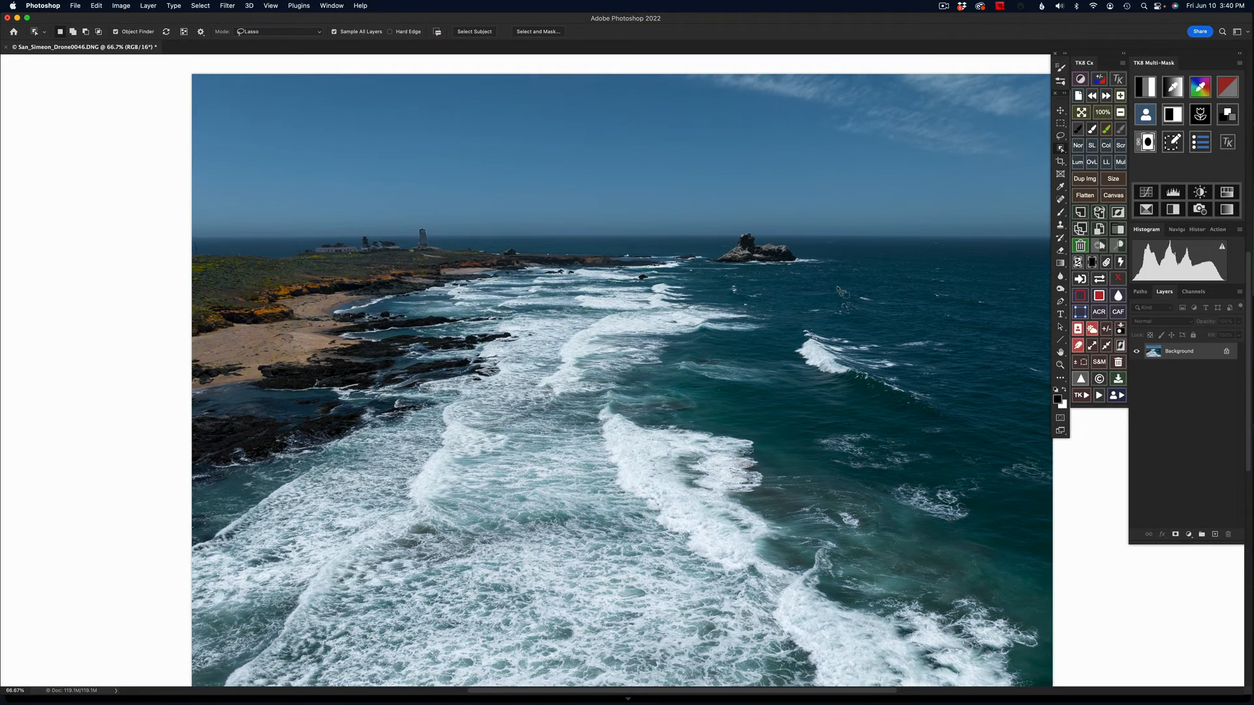
pyautogui.scroll(-1, 839, 291)
pyautogui.press('super+minus')
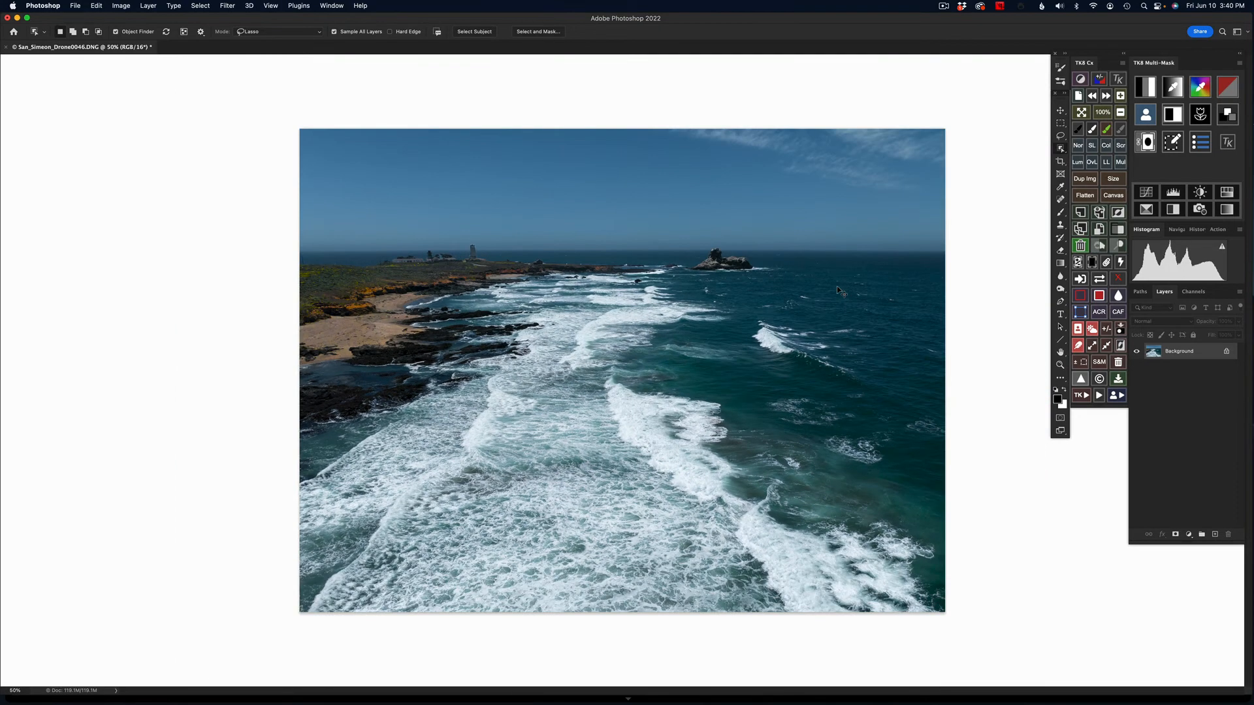
# Step: Crop the image to a 3:2 landscape format, trimming equal strips of sky and foreground water without deleting the cropped pixels
pyautogui.click(1061, 162)
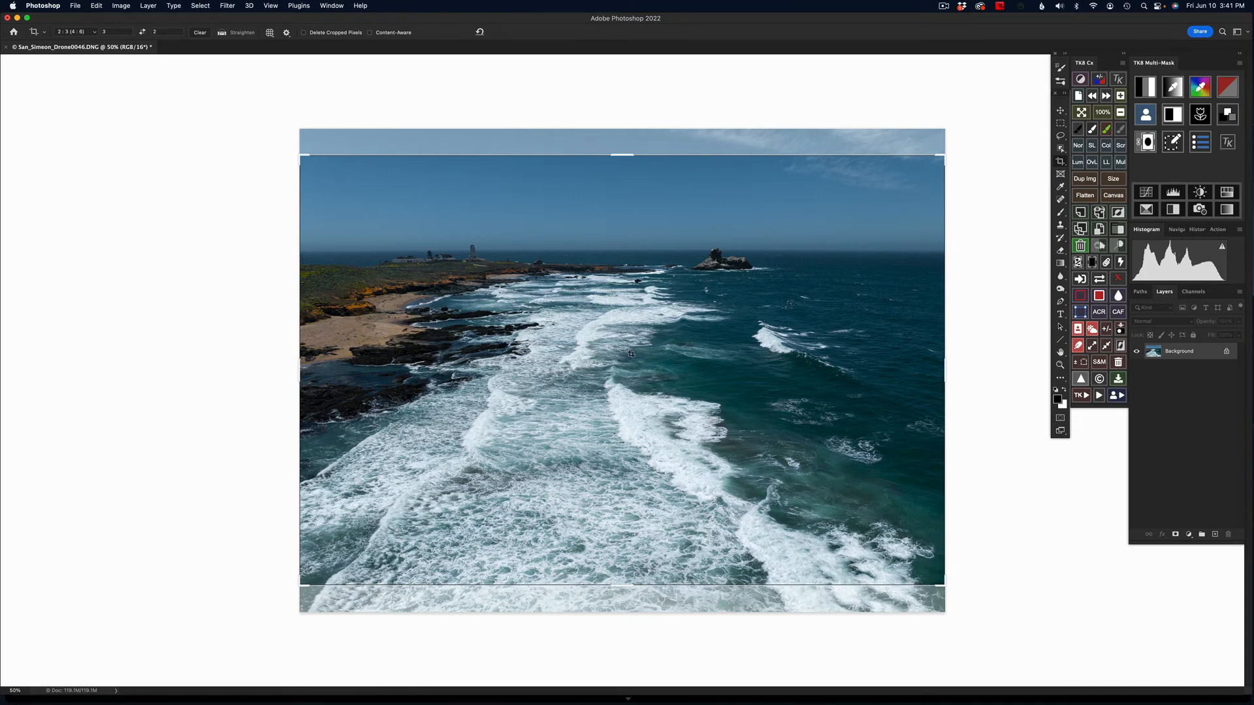
pyautogui.click(628, 242)
pyautogui.click(572, 549)
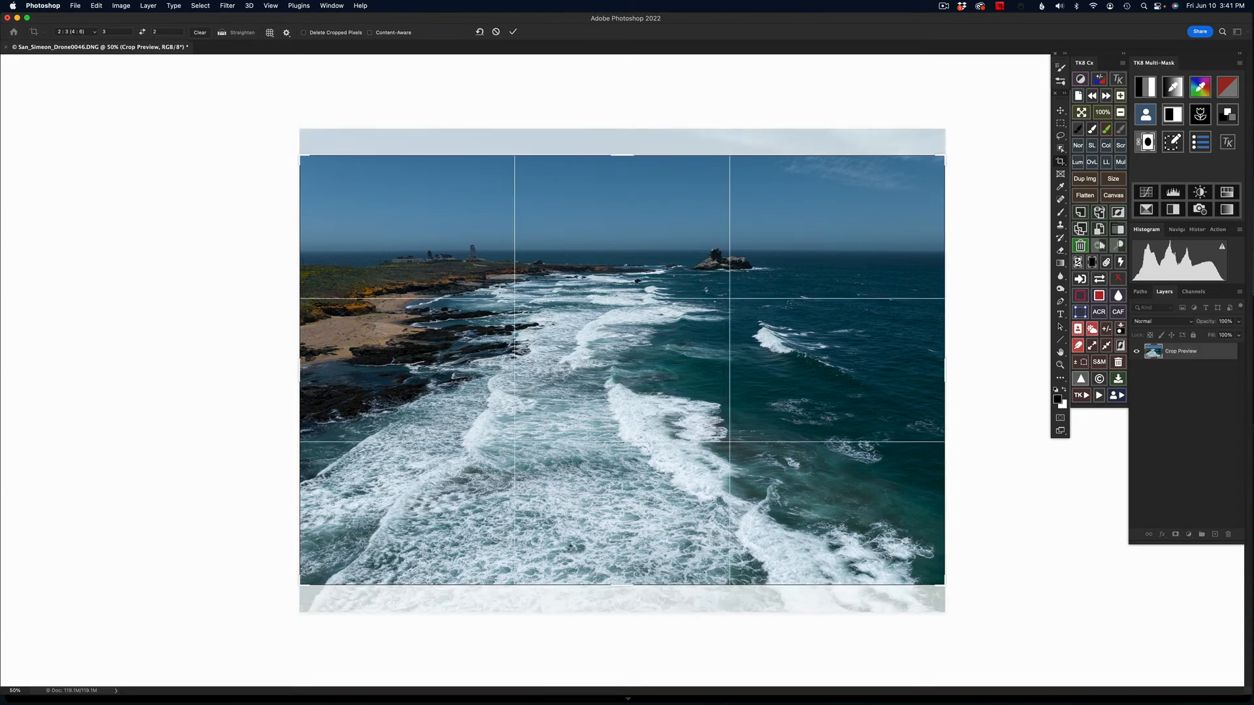
pyautogui.press('Return')
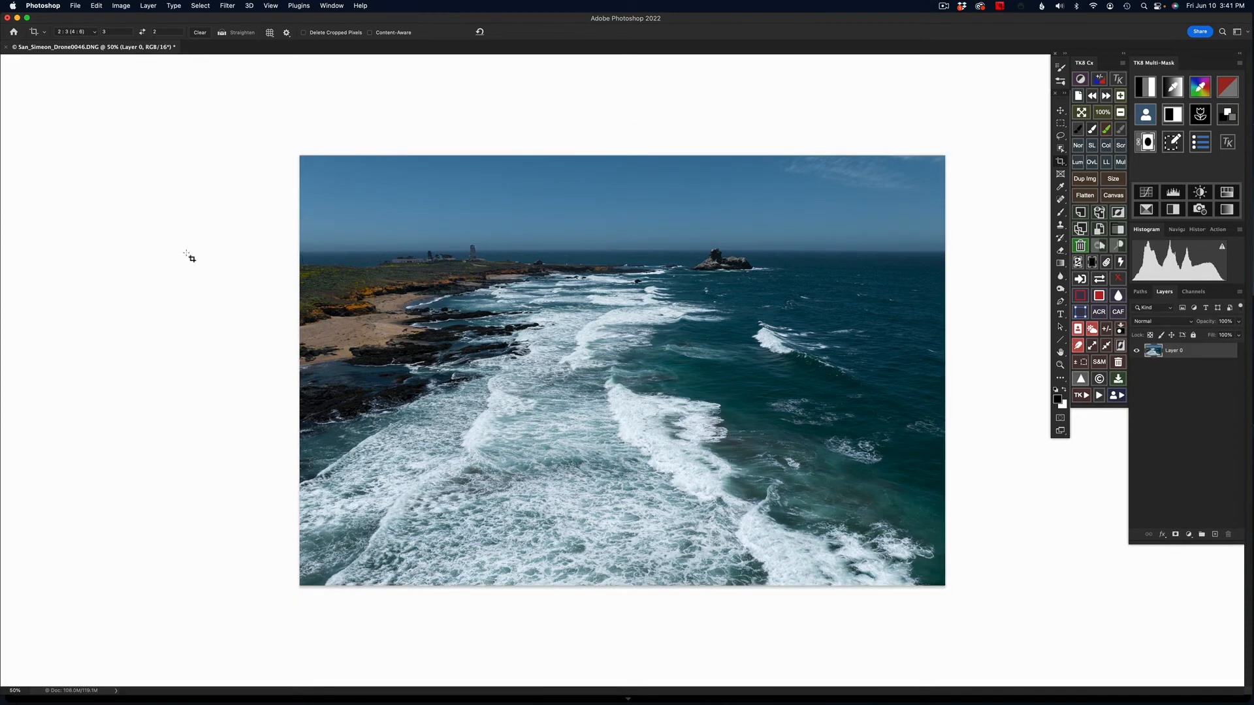
# Step: Undo and reapply the crop to compare the two framings
pyautogui.press('super+z')
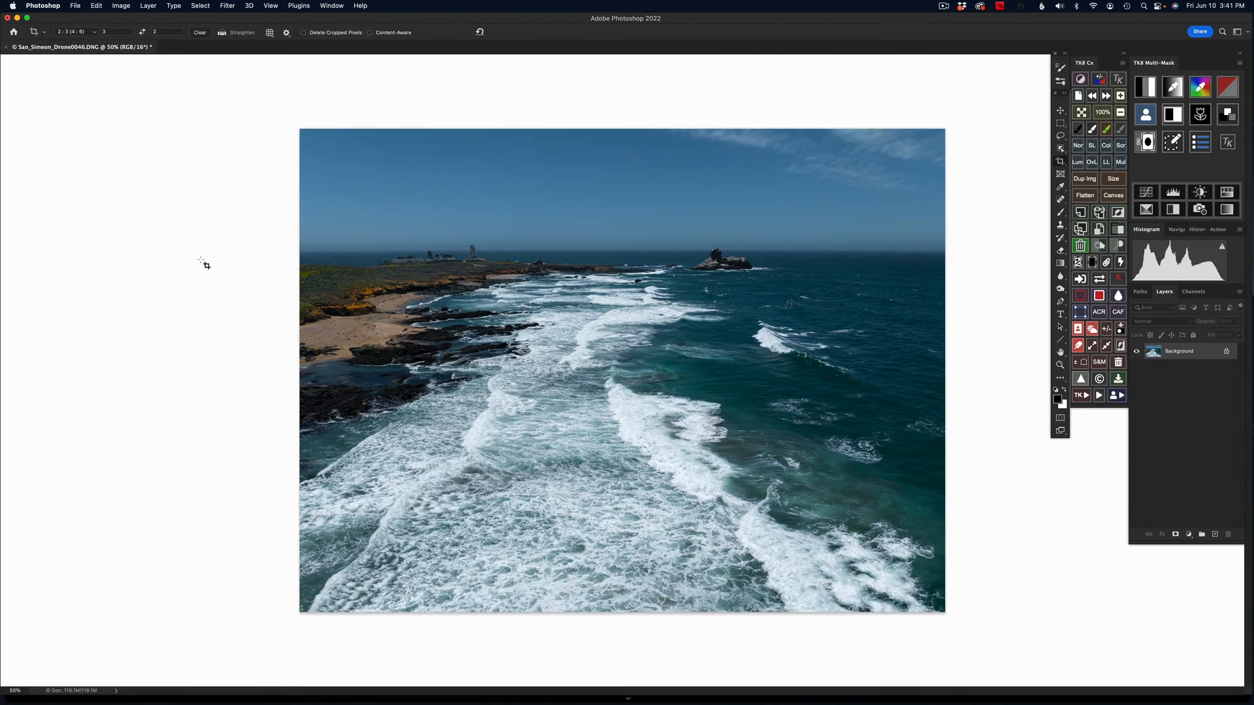
pyautogui.press('super')
pyautogui.press('super+shift+z')
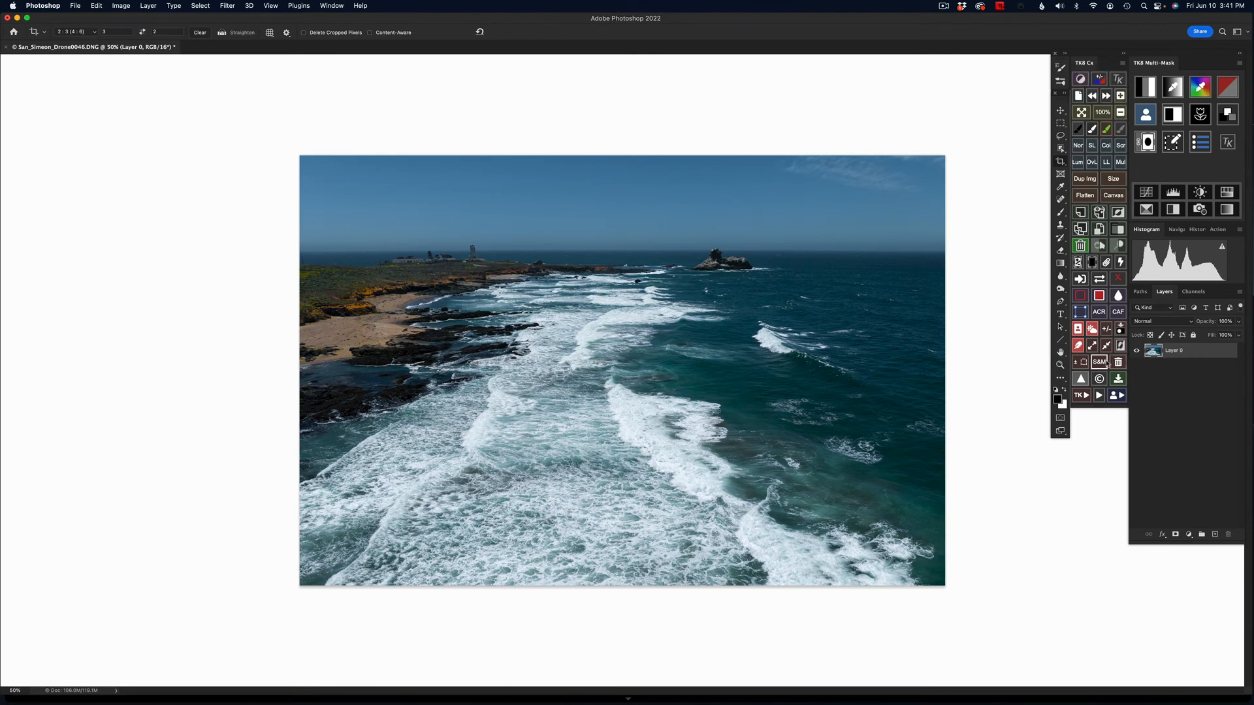
# Step: Apply a Camera Raw adjustment with Whites at +1, Shadows at +13 and a slight Contrast change
pyautogui.click(1100, 314)
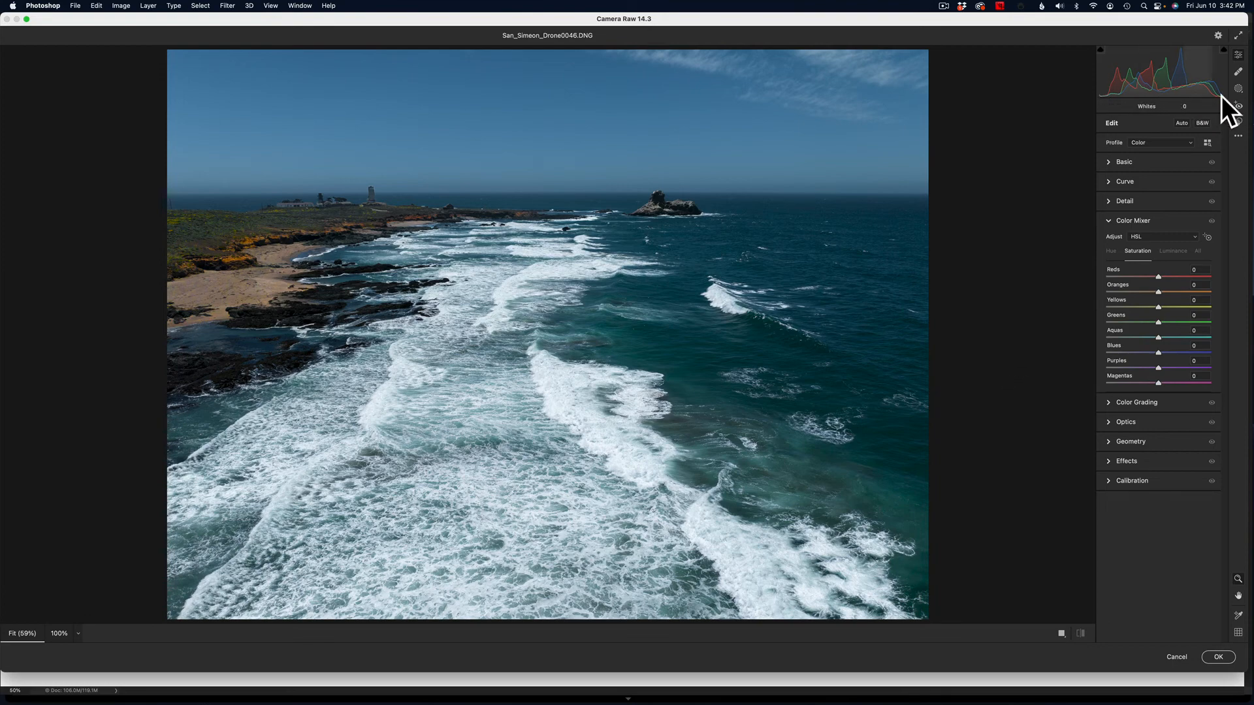
pyautogui.click(1117, 163)
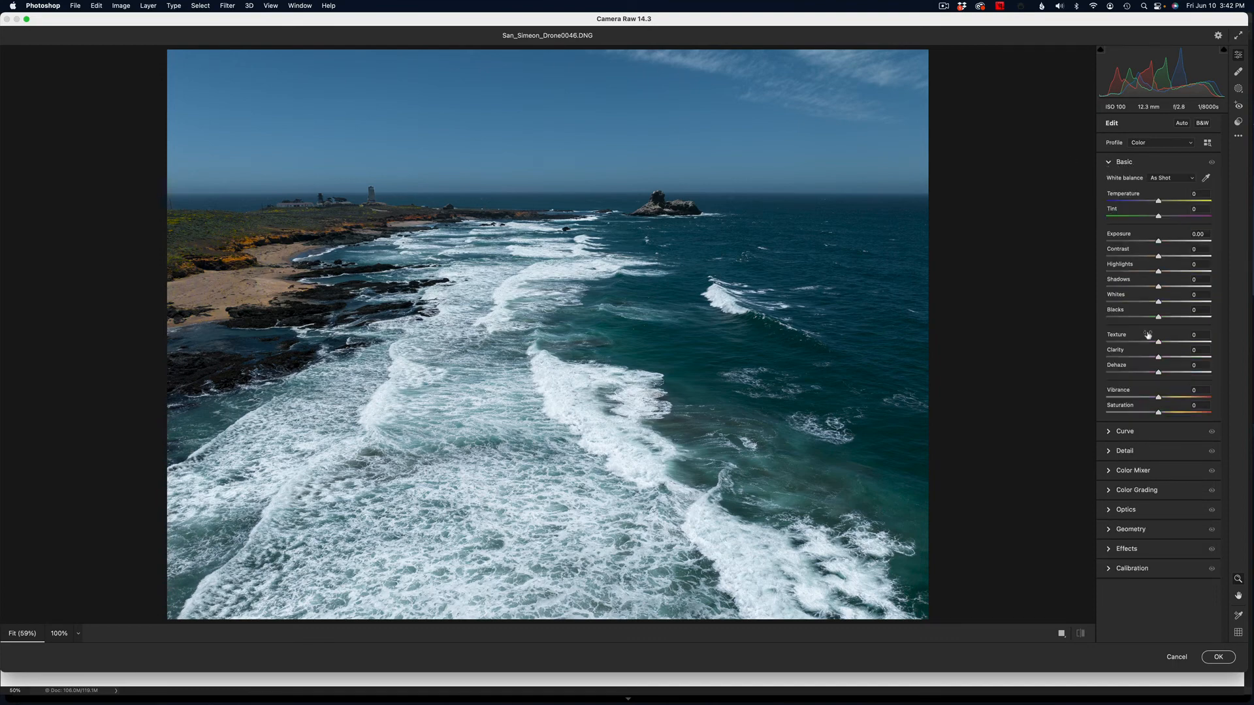
pyautogui.keyDown('alt'); pyautogui.click(1159, 304); pyautogui.keyUp('alt')
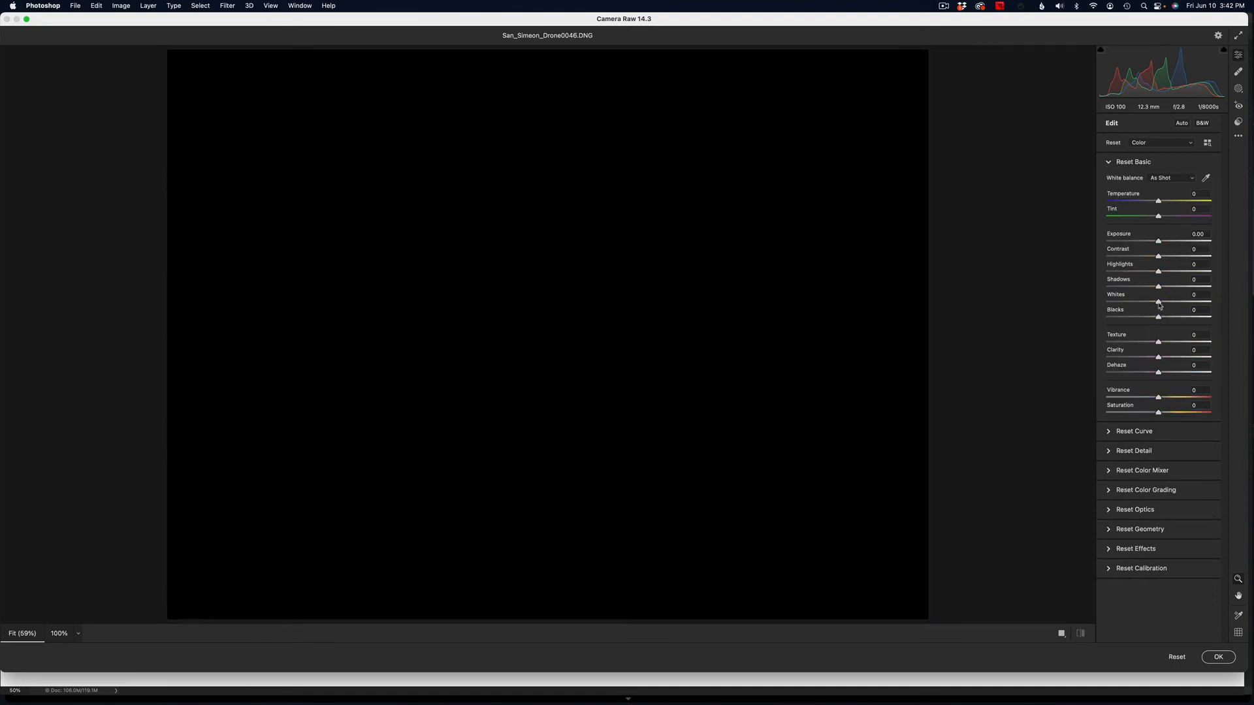
pyautogui.moveTo(1160, 306)
pyautogui.mouseDown()
pyautogui.moveTo(1160, 320)
pyautogui.moveTo(1160, 290)
pyautogui.moveTo(1187, 292)
pyautogui.moveTo(1165, 301)
pyautogui.mouseUp()
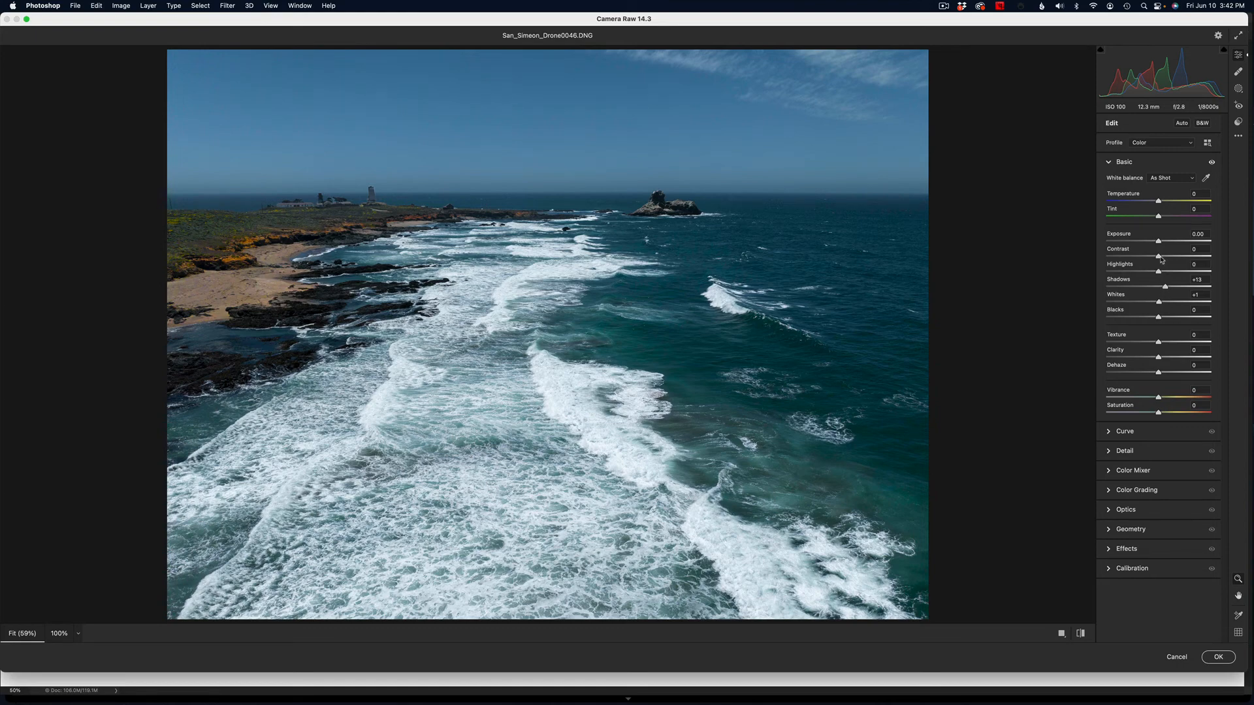
pyautogui.moveTo(1161, 259); pyautogui.dragTo(1160, 257)
pyautogui.click(1216, 658)
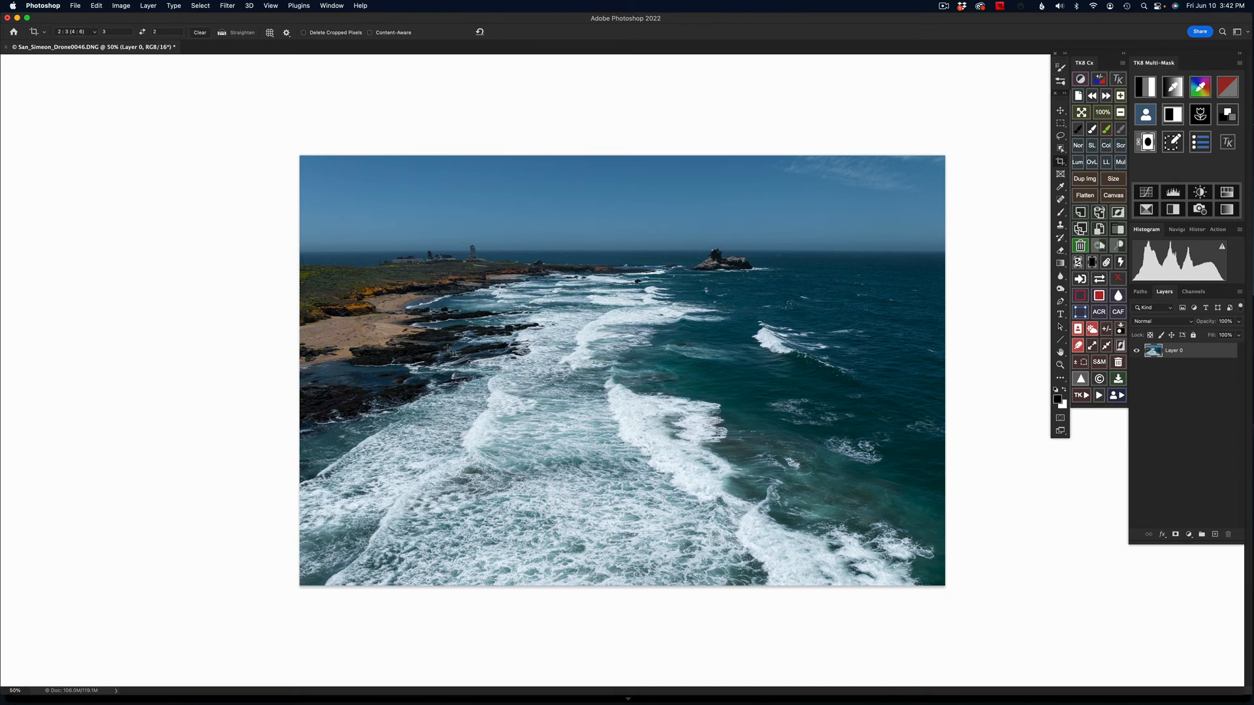
pyautogui.click(122, 5)
pyautogui.moveTo(196, 19)
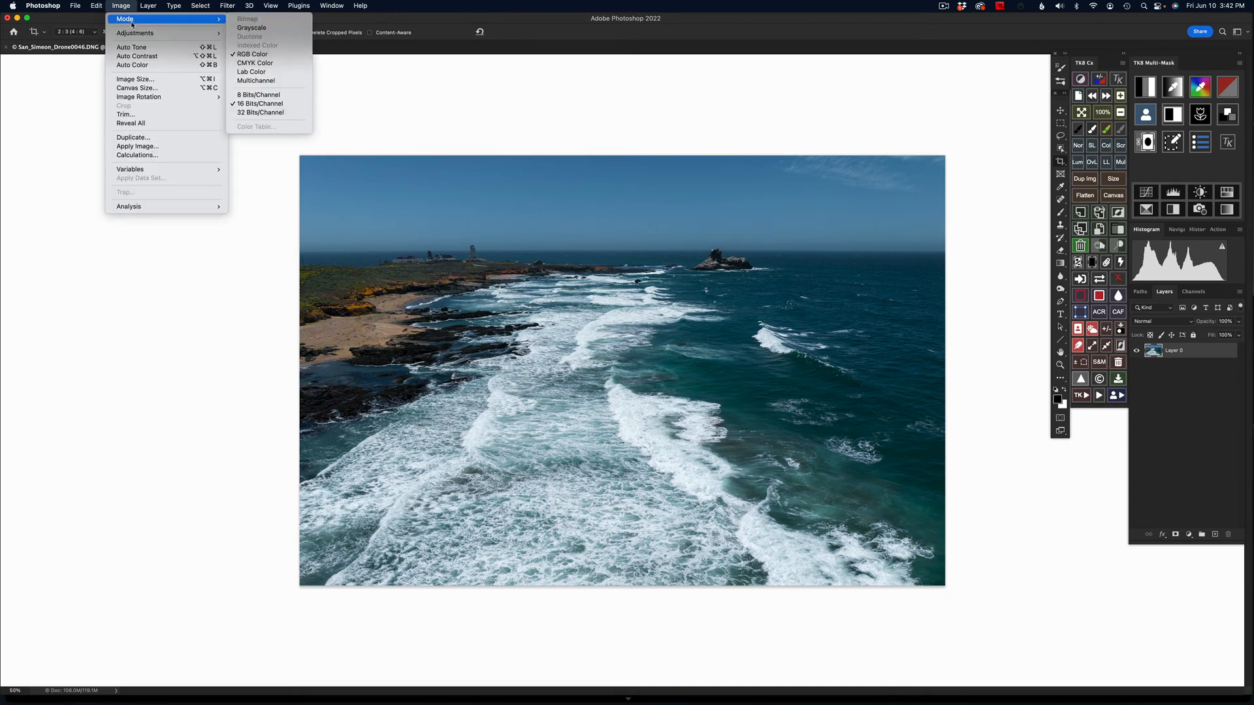
pyautogui.click(137, 392)
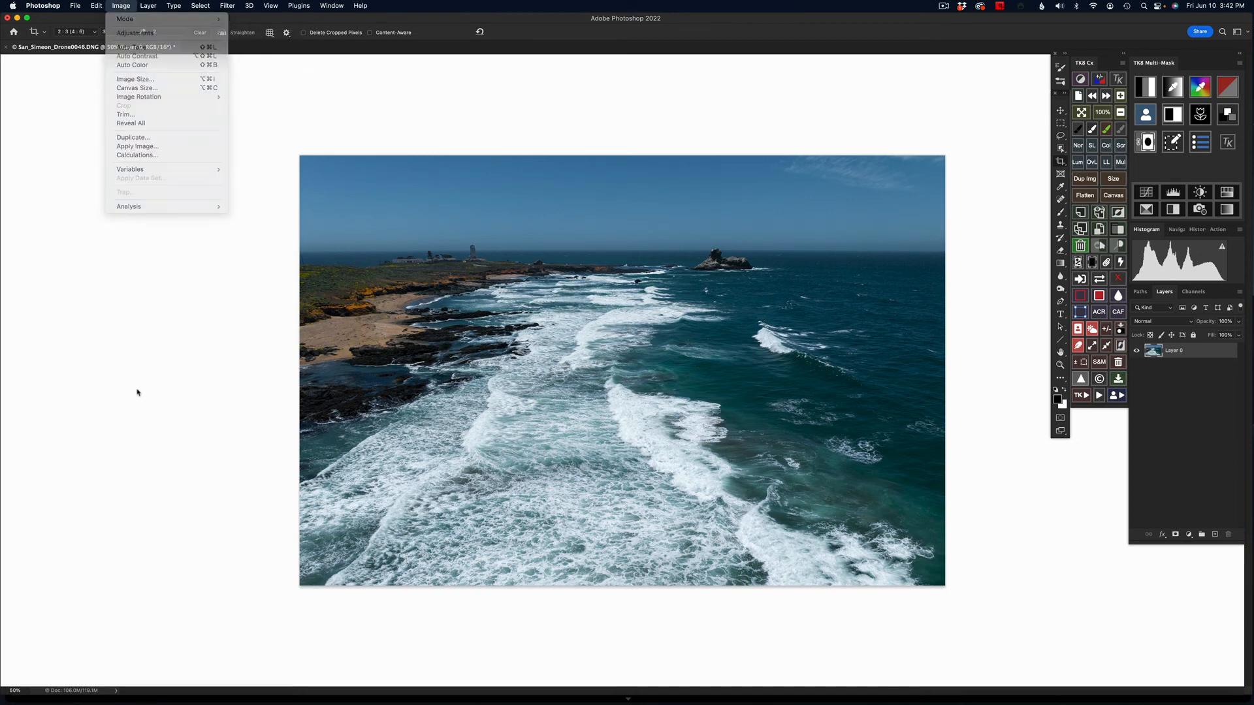